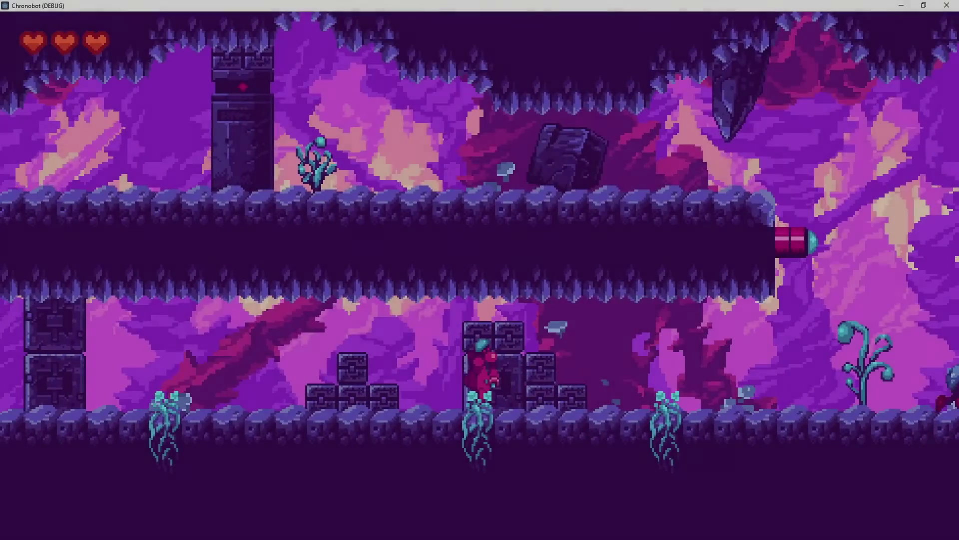
Step: Play-test the level by running the player character into the crab enemy and back toward the stone ruins
{"action": "key", "text": "Right"}
{"action": "key", "text": "Right"}
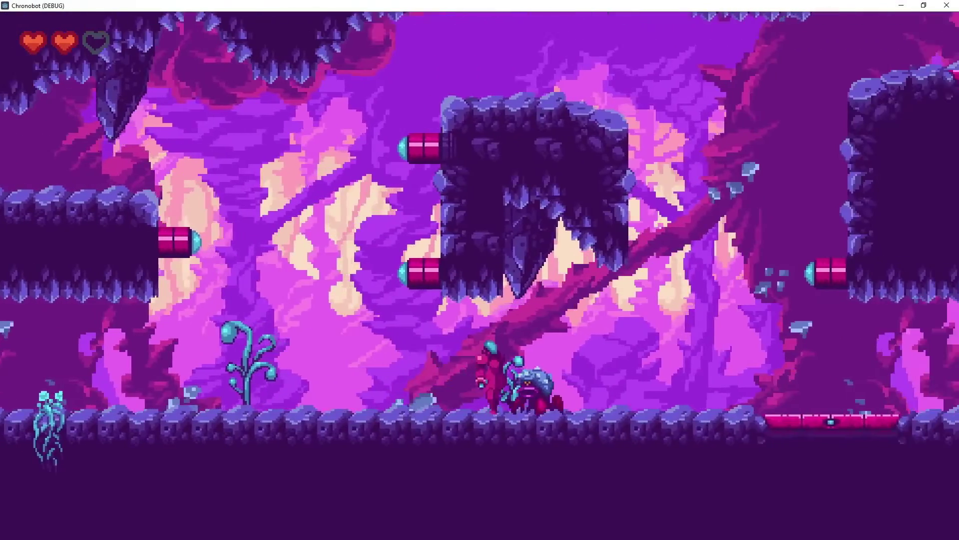
{"action": "key", "text": "Left"}
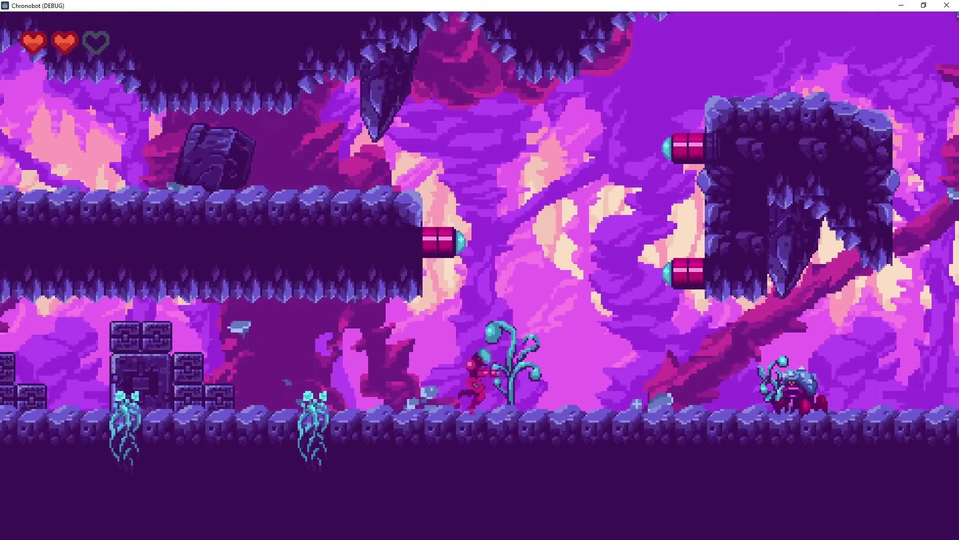
{"action": "key", "text": "Right"}
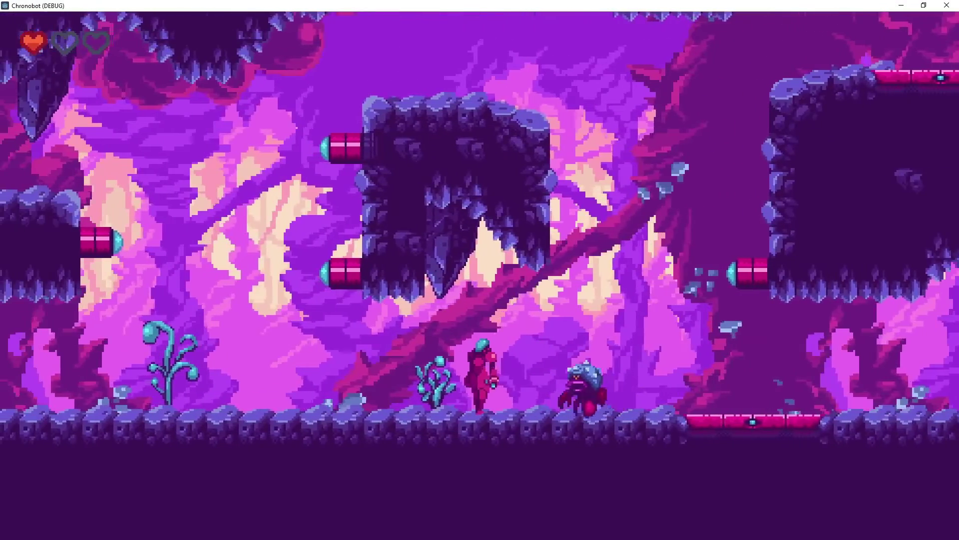
{"action": "key", "text": "Left"}
{"action": "key", "text": "Left"}
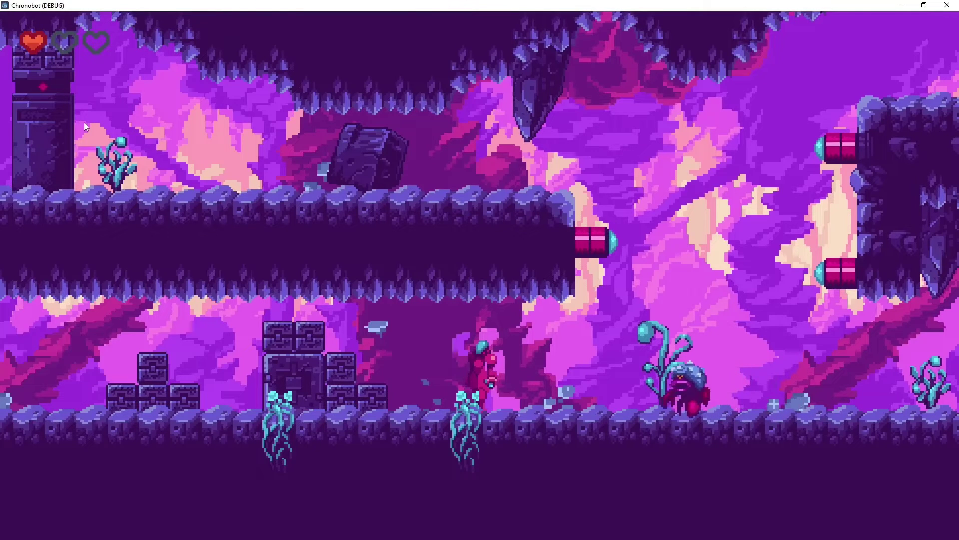
{"action": "key", "text": "Left"}
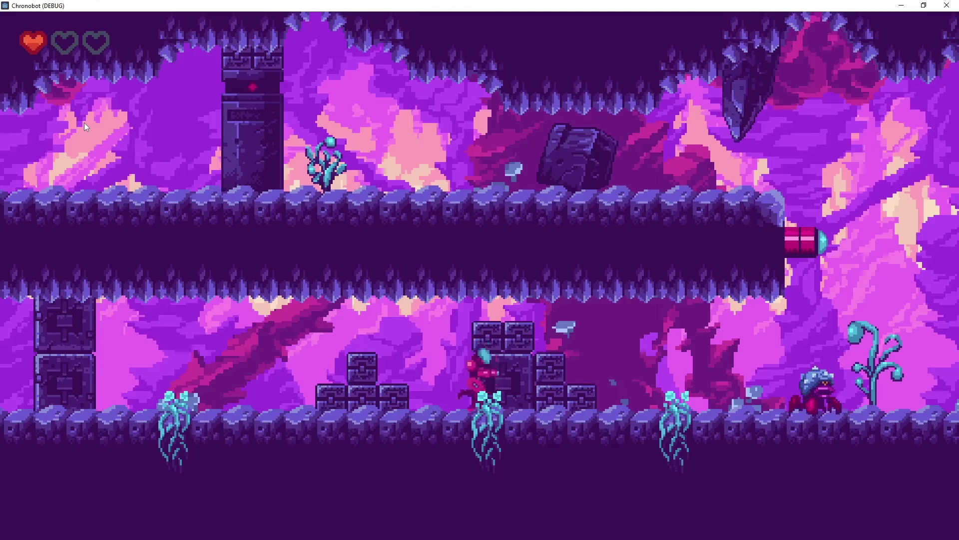
{"action": "key", "text": "Right"}
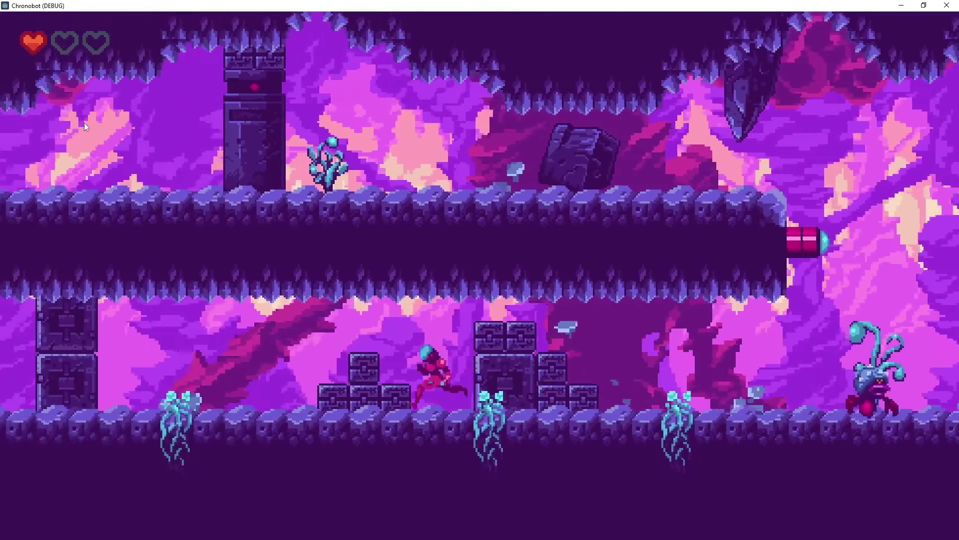
{"action": "key", "text": "Left"}
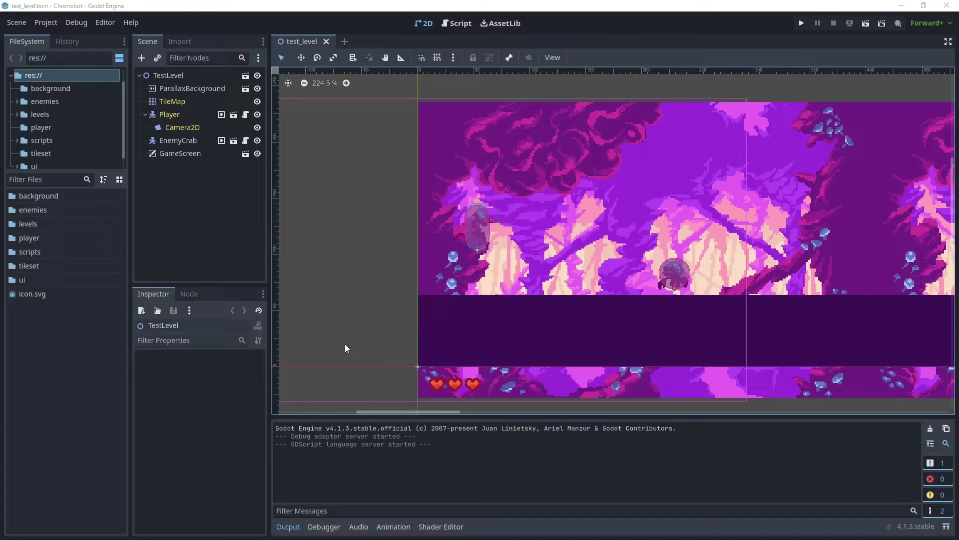
Step: Open the player.tscn scene from the player folder and select its AnimatedSprite2D node
{"action": "double_click", "coordinate": [57, 239]}
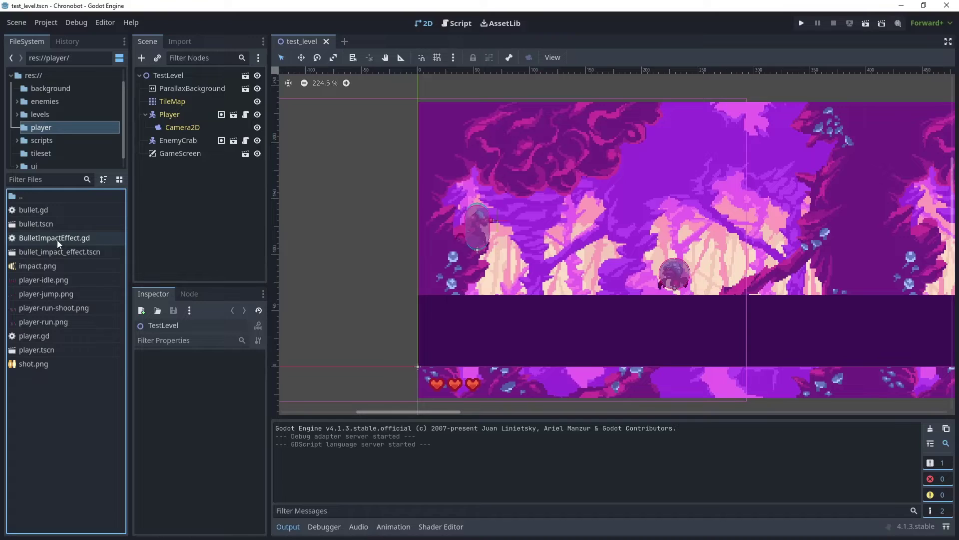
{"action": "left_click", "coordinate": [48, 349]}
{"action": "double_click", "coordinate": [48, 349]}
{"action": "left_click", "coordinate": [184, 90]}
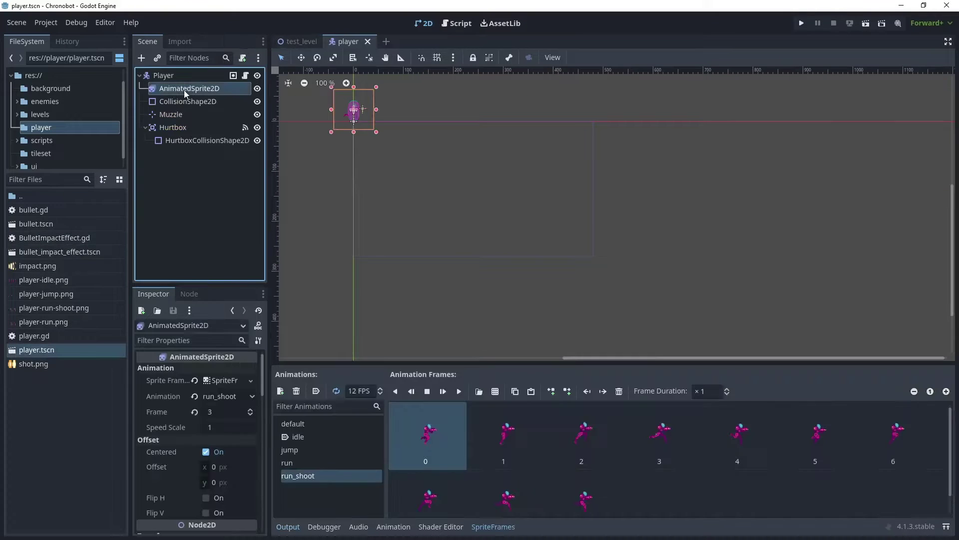
Step: Assign a new ShaderMaterial to the Material property of the AnimatedSprite2D node
{"action": "left_click_drag", "start_coordinate": [207, 285], "coordinate": [206, 178]}
{"action": "scroll", "coordinate": [202, 317], "scroll_direction": "down", "scroll_amount": 8}
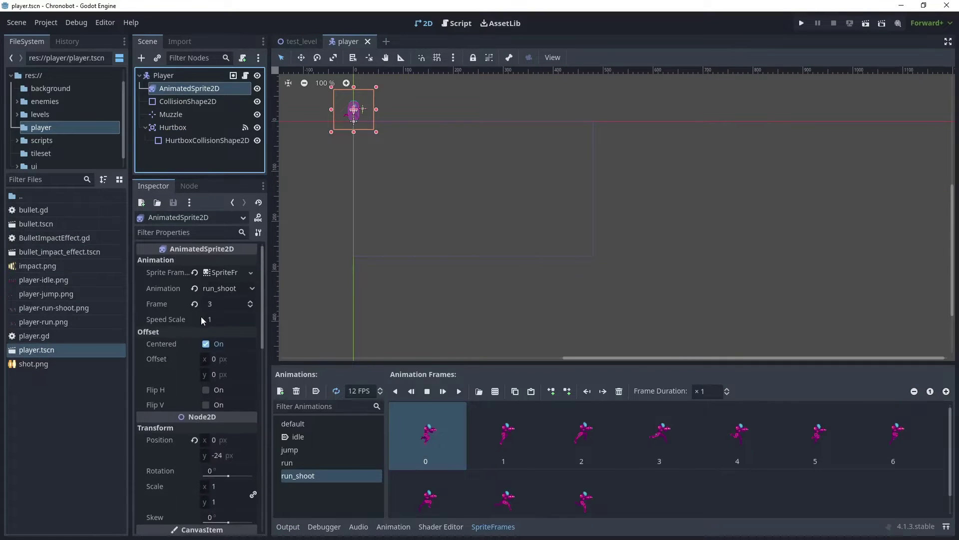
{"action": "scroll", "coordinate": [202, 316], "scroll_direction": "down", "scroll_amount": 3}
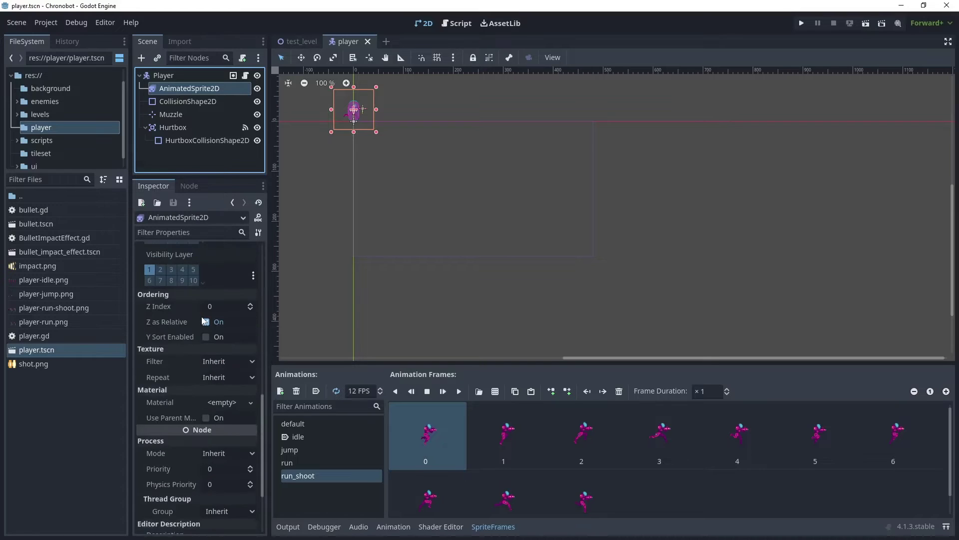
{"action": "scroll", "coordinate": [205, 320], "scroll_direction": "down", "scroll_amount": 3}
{"action": "left_click", "coordinate": [218, 331]}
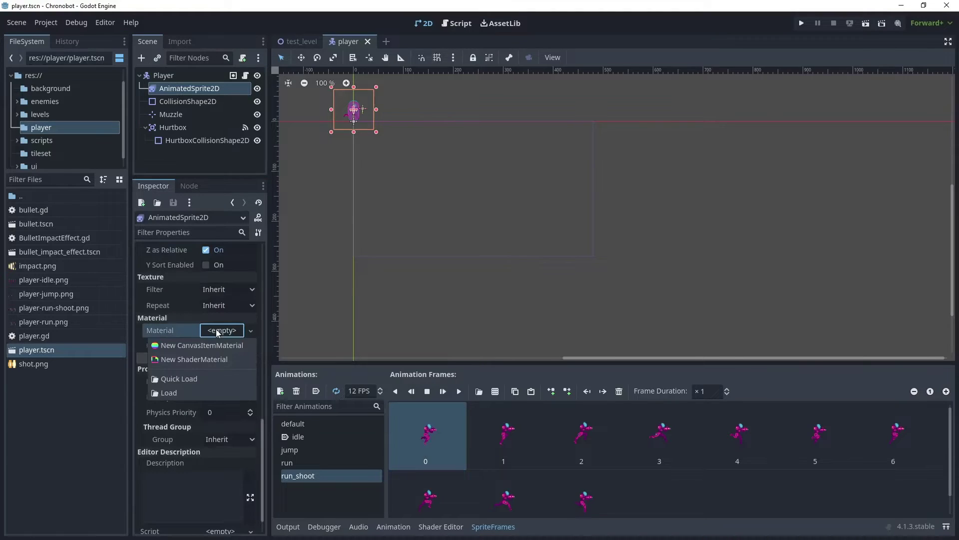
{"action": "left_click", "coordinate": [238, 360]}
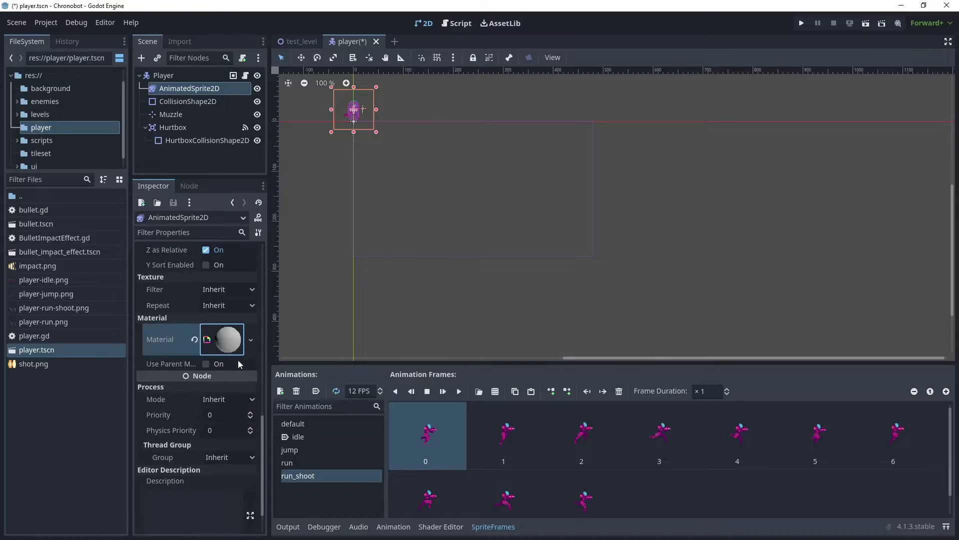
Step: Create a VisualShader for the sprite's material, saved as player_hit_flash_shader.tres in the player folder
{"action": "left_click", "coordinate": [206, 344]}
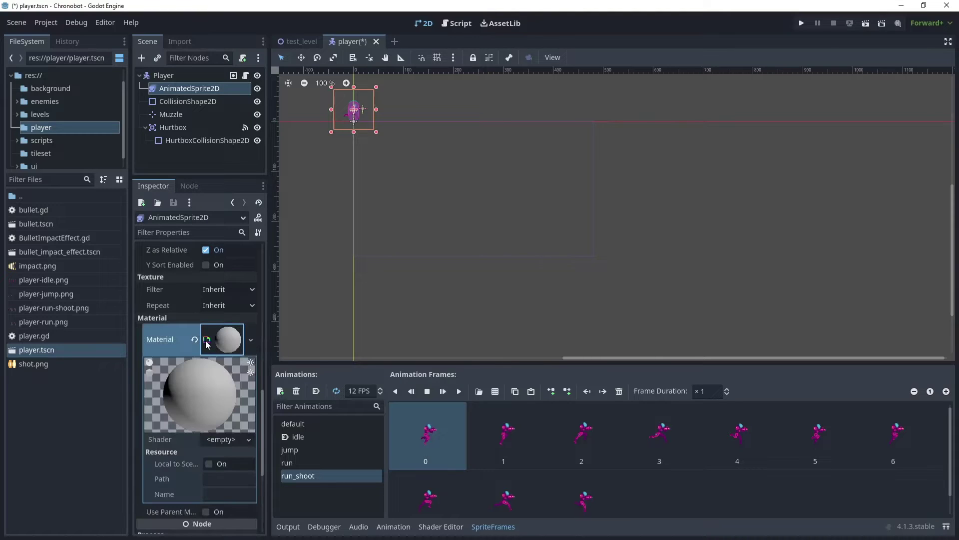
{"action": "left_click", "coordinate": [220, 440]}
{"action": "left_click", "coordinate": [230, 455]}
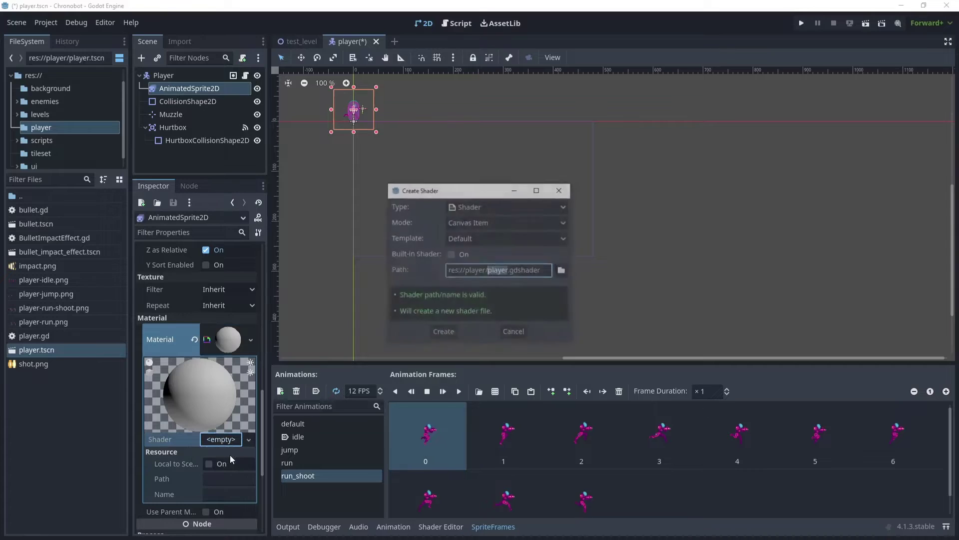
{"action": "left_click", "coordinate": [488, 206]}
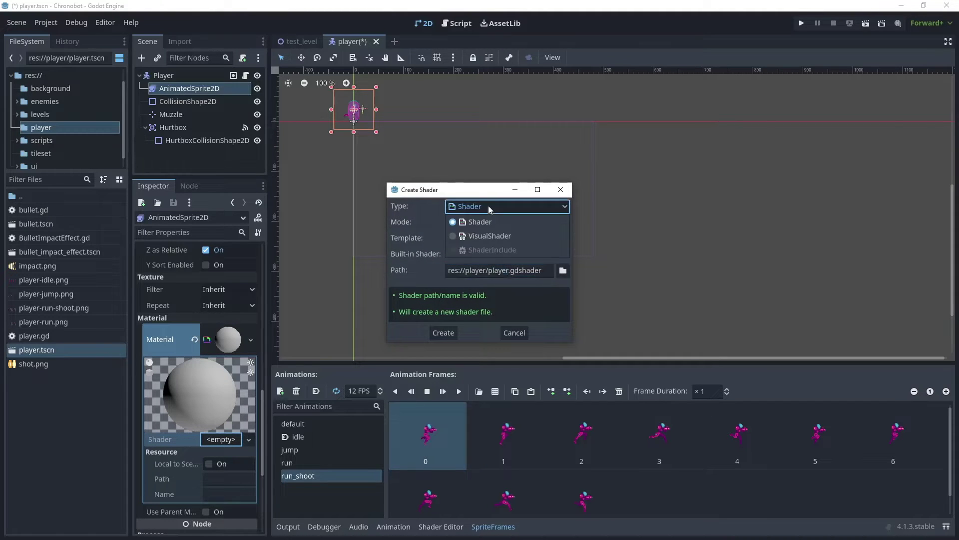
{"action": "left_click", "coordinate": [484, 235]}
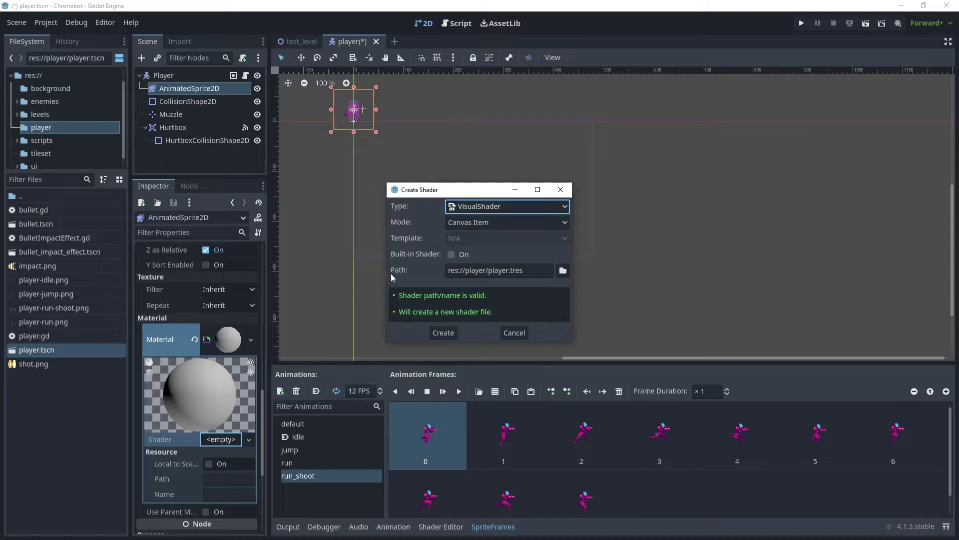
{"action": "left_click", "coordinate": [506, 273]}
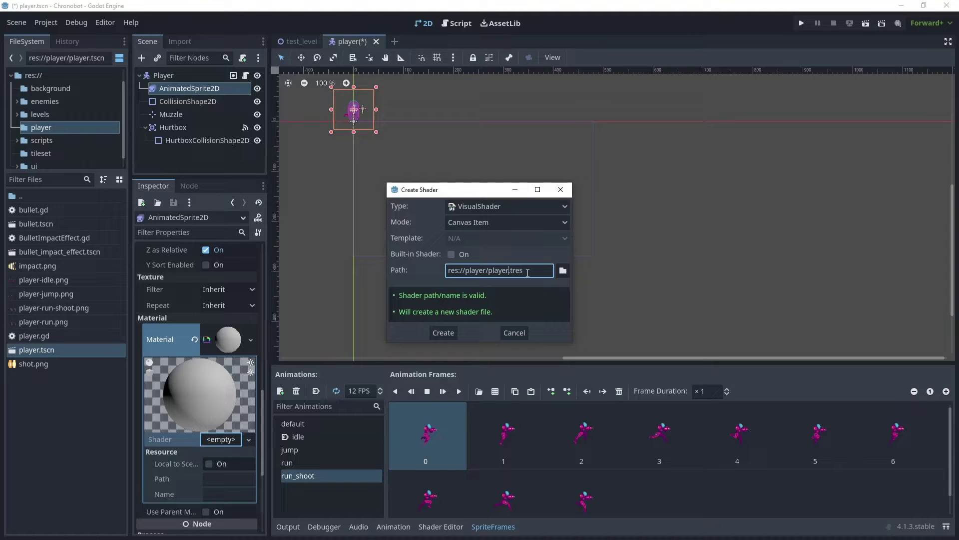
{"action": "type", "text": "_hit_flash_shader"}
{"action": "left_click", "coordinate": [452, 334]}
Step: Open the new hit flash shader in the Shader Editor and enlarge the graph area
{"action": "left_click", "coordinate": [79, 364]}
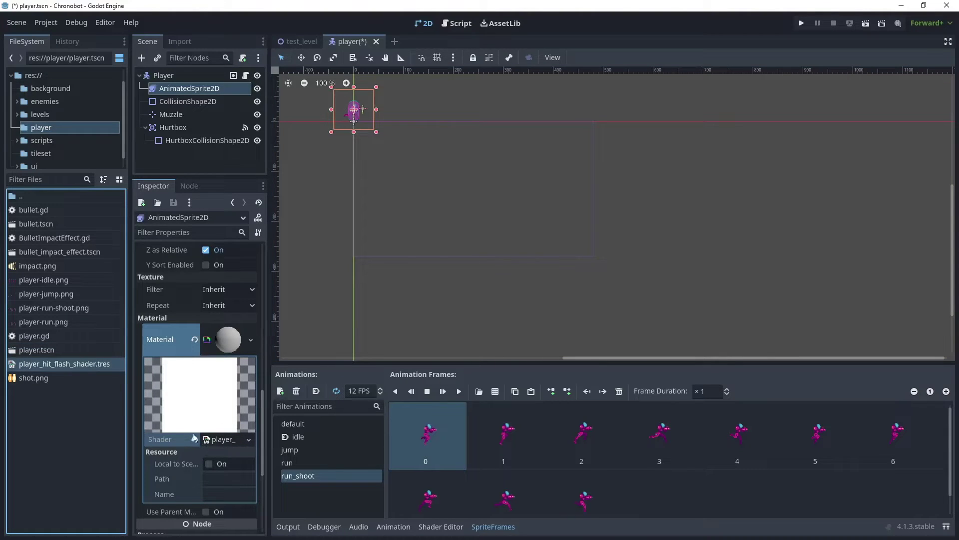
{"action": "left_click", "coordinate": [210, 442]}
{"action": "left_click", "coordinate": [210, 442]}
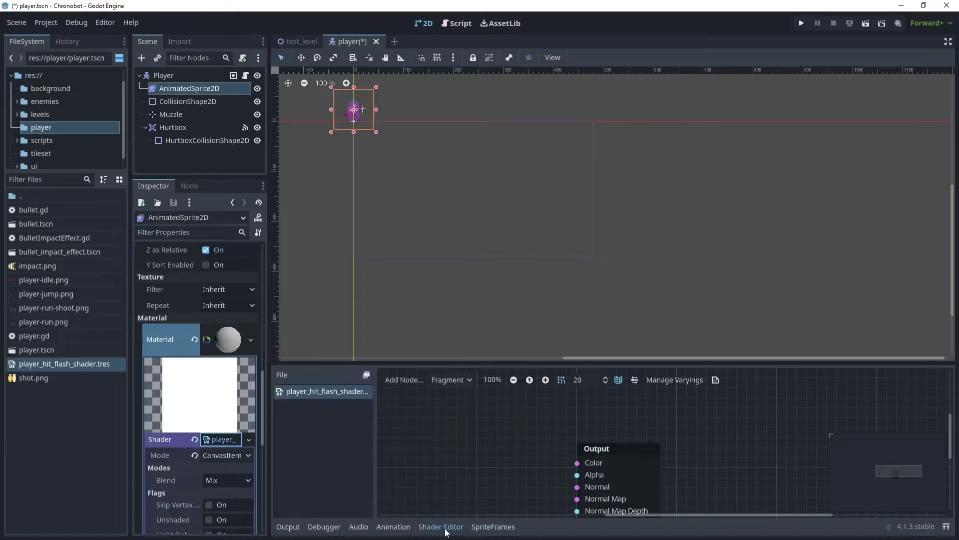
{"action": "left_click_drag", "start_coordinate": [495, 362], "coordinate": [494, 229]}
Step: Hide the CollisionShape2D and Hurtbox nodes so only the player sprite shows in the viewport
{"action": "scroll", "coordinate": [341, 107], "scroll_direction": "up", "scroll_amount": 6}
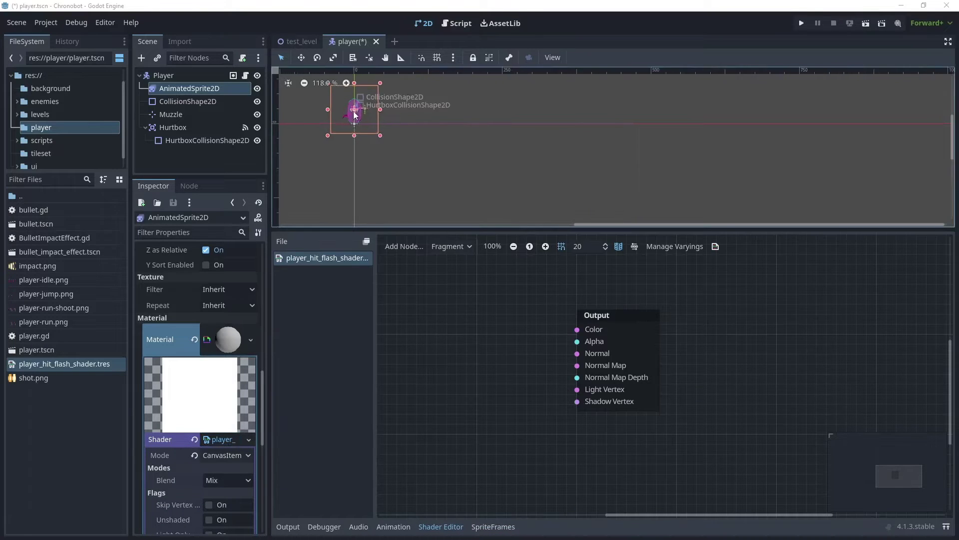
{"action": "scroll", "coordinate": [334, 113], "scroll_direction": "up", "scroll_amount": 5}
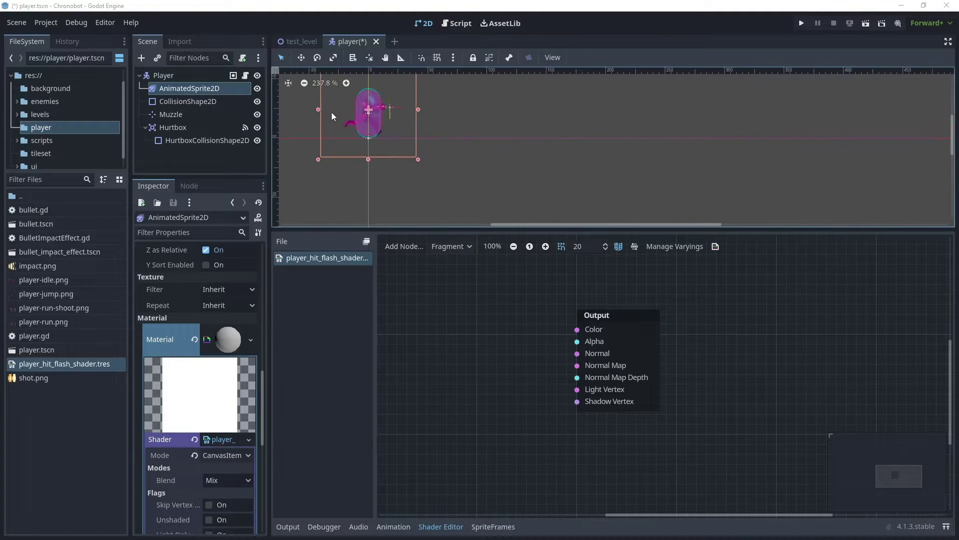
{"action": "left_click", "coordinate": [257, 102]}
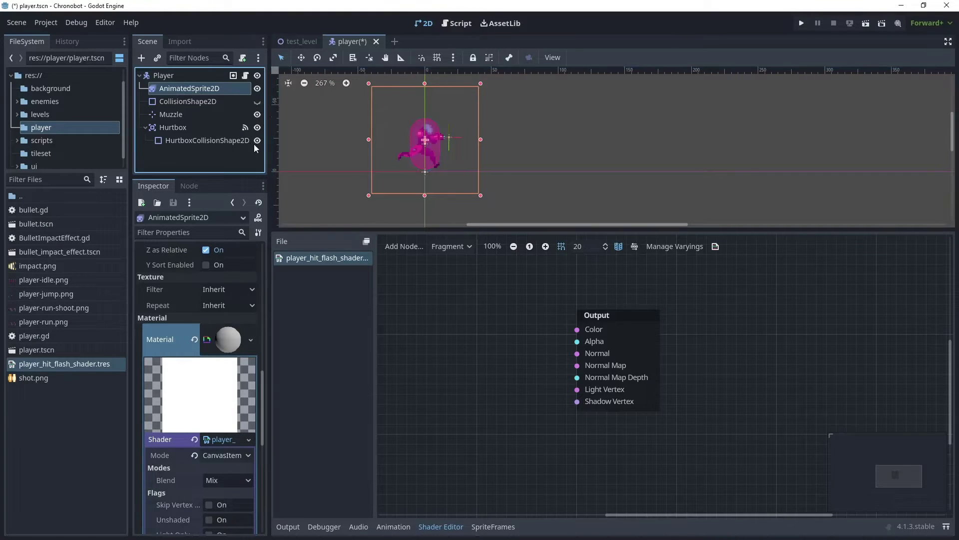
{"action": "left_click", "coordinate": [258, 127]}
{"action": "scroll", "coordinate": [434, 145], "scroll_direction": "up", "scroll_amount": 3}
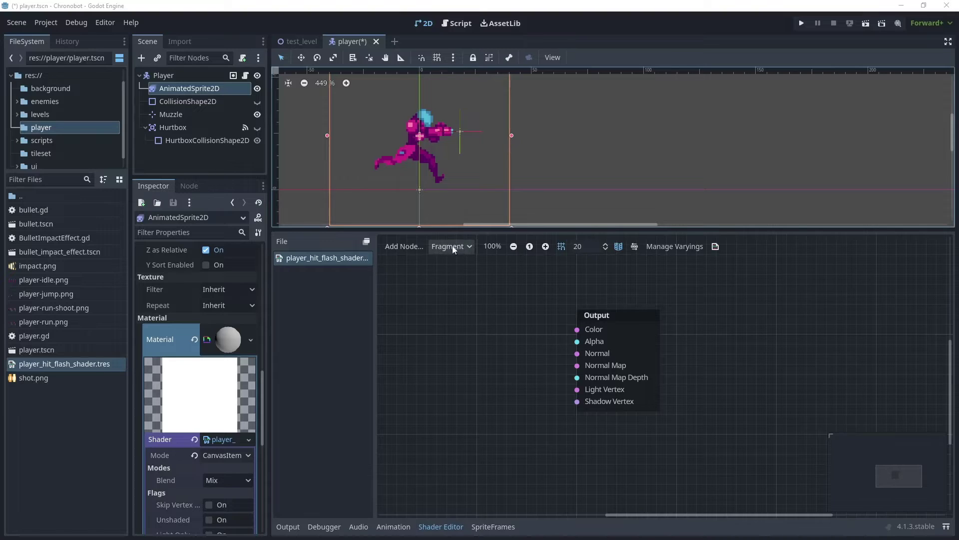
Step: Choose Fragment as the shader function to edit in the visual shader graph
{"action": "left_click", "coordinate": [469, 250]}
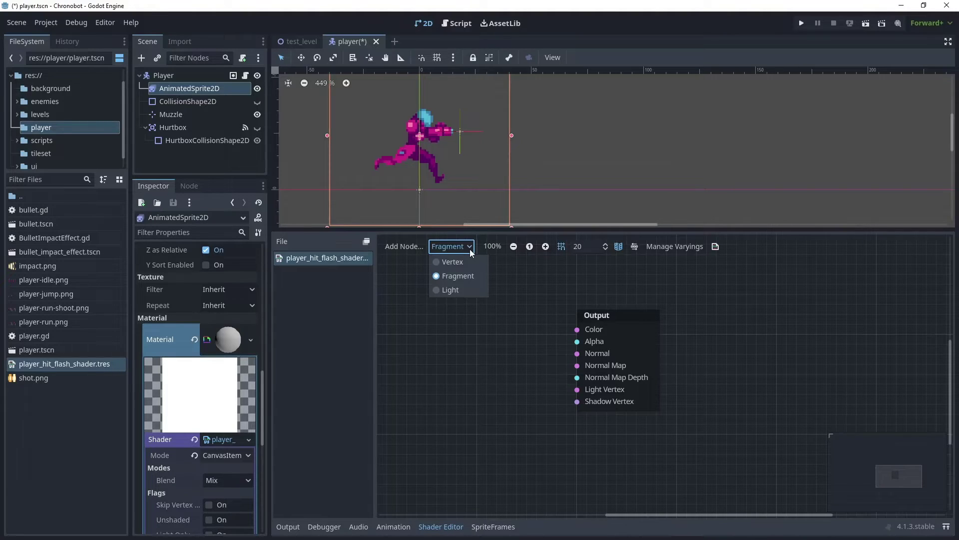
{"action": "left_click", "coordinate": [475, 275]}
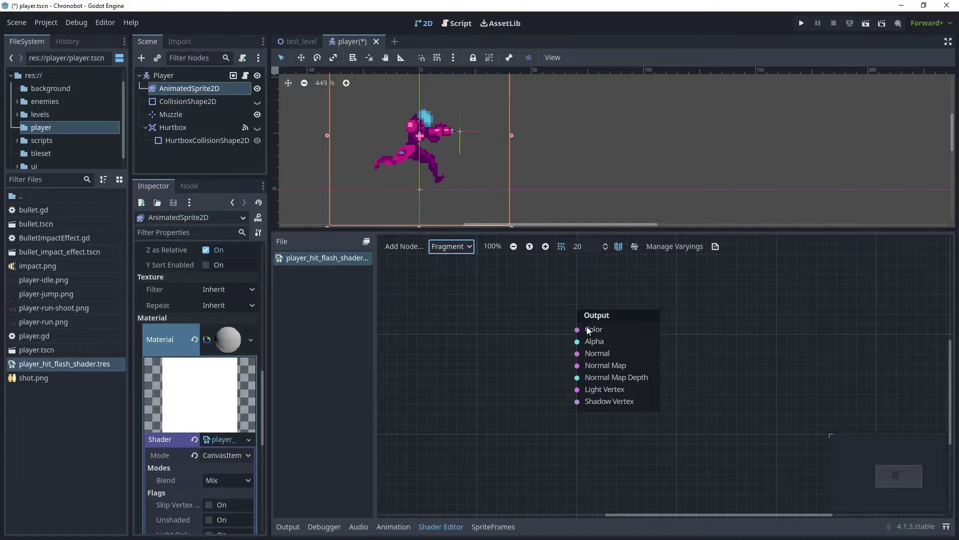
{"action": "middle_click_drag", "start_coordinate": [492, 313], "coordinate": [639, 312]}
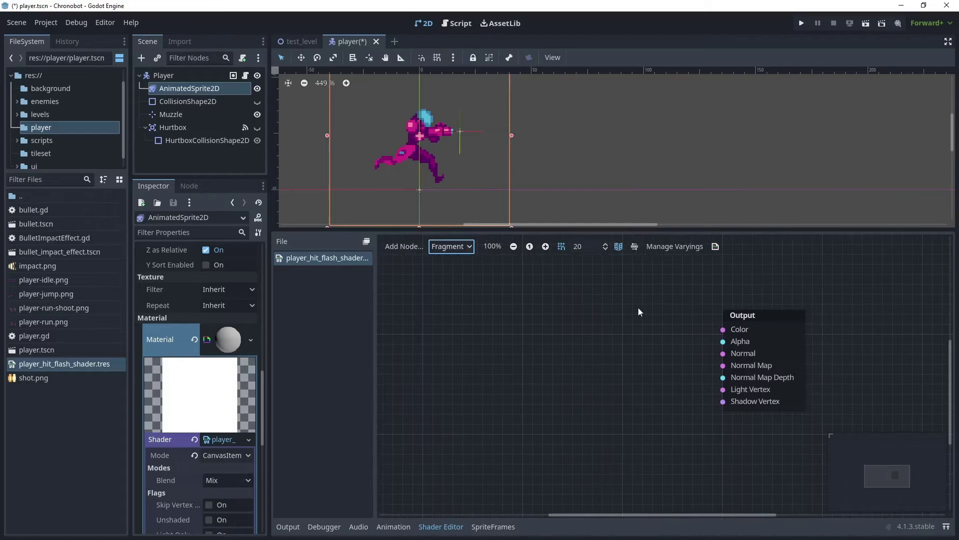
{"action": "right_click", "coordinate": [431, 302]}
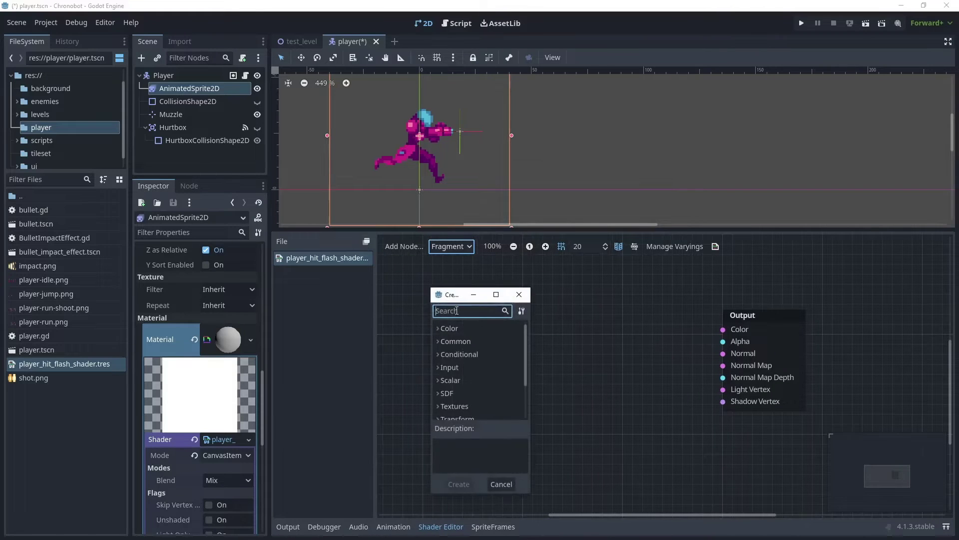
{"action": "left_click", "coordinate": [519, 299]}
{"action": "right_click", "coordinate": [440, 319]}
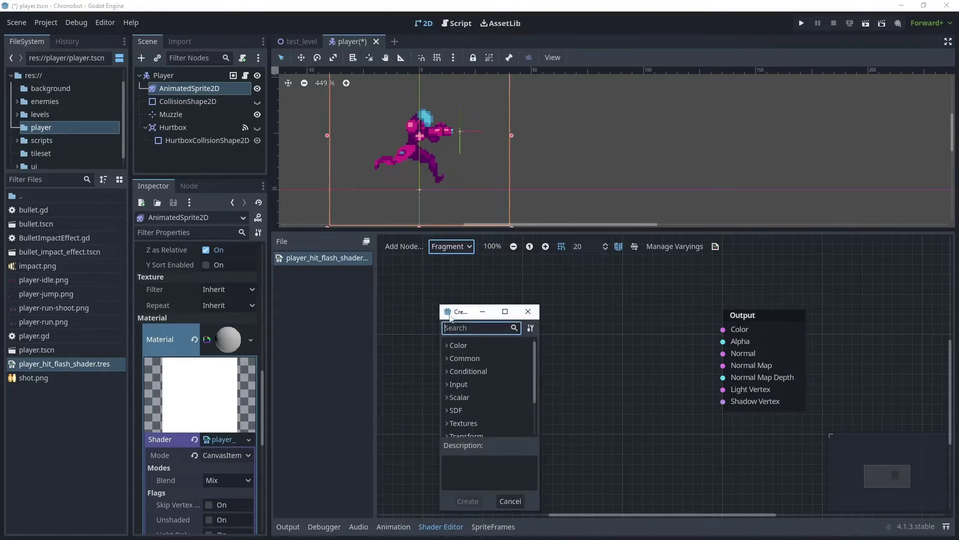
{"action": "left_click", "coordinate": [520, 302]}
Step: Add a ColorParameter node to the shader graph and place it to the left of the Output node
{"action": "left_click", "coordinate": [407, 247]}
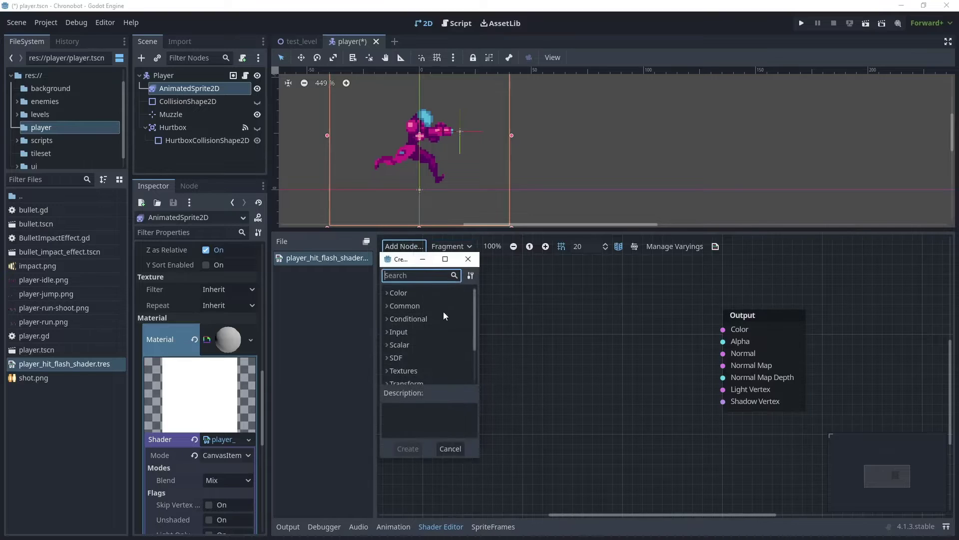
{"action": "left_click_drag", "start_coordinate": [413, 264], "coordinate": [500, 298]}
{"action": "left_click", "coordinate": [492, 309]}
{"action": "type", "text": "co"}
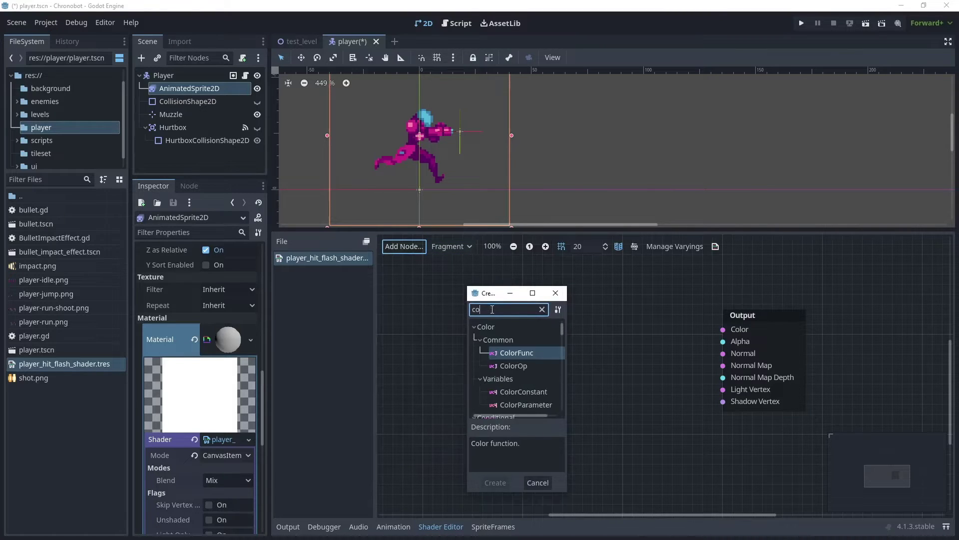
{"action": "type", "text": "lor"}
{"action": "left_click", "coordinate": [532, 407]}
{"action": "left_click", "coordinate": [487, 484]}
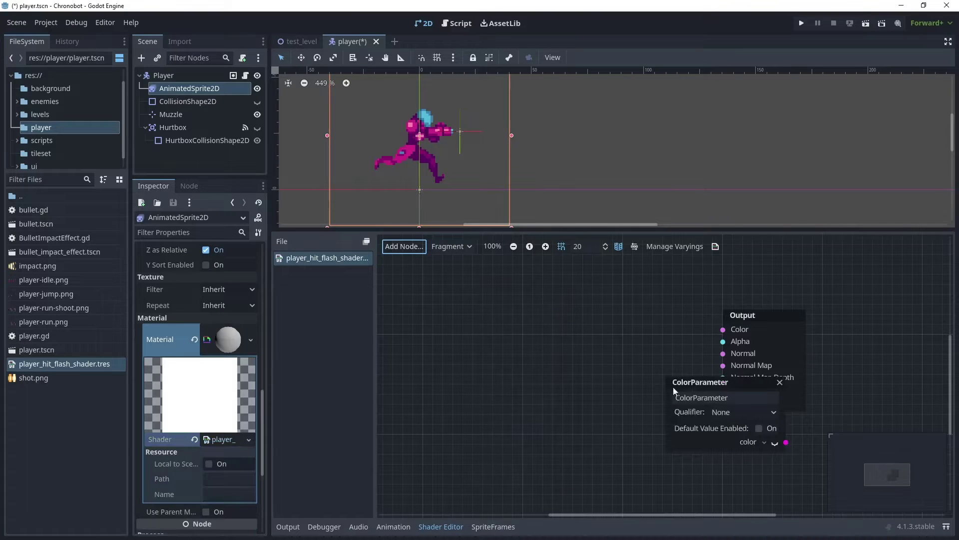
{"action": "left_click_drag", "start_coordinate": [748, 320], "coordinate": [486, 303]}
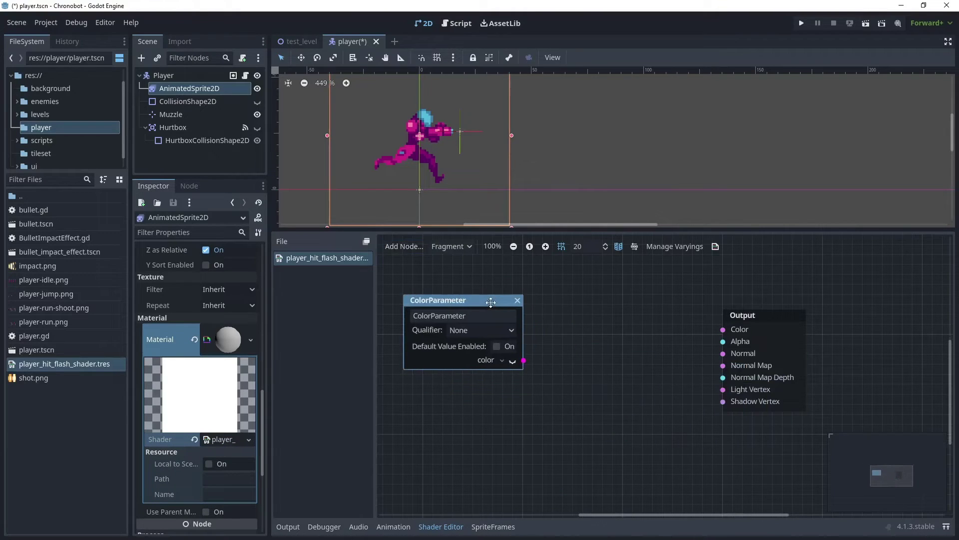
Step: Rename the ColorParameter node's parameter to hit_colour
{"action": "double_click", "coordinate": [452, 316]}
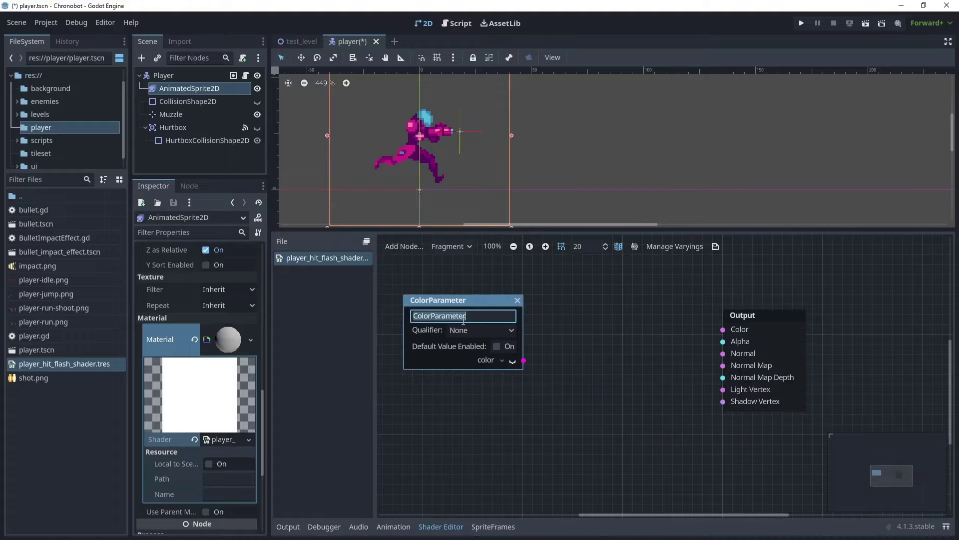
{"action": "type", "text": "hit_colour"}
{"action": "key", "text": "Return"}
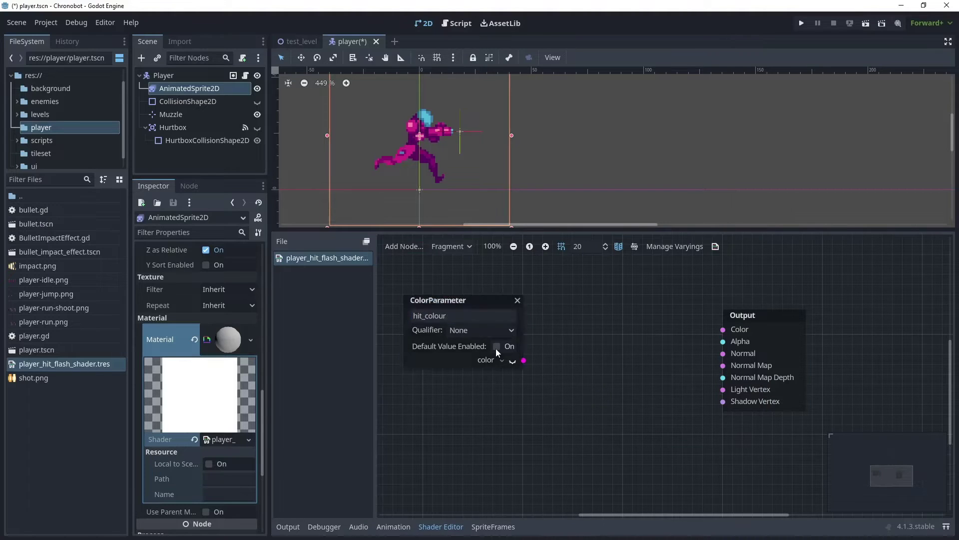
Step: Enable the hit_colour parameter's default value and set that default to a dark red
{"action": "left_click", "coordinate": [498, 346]}
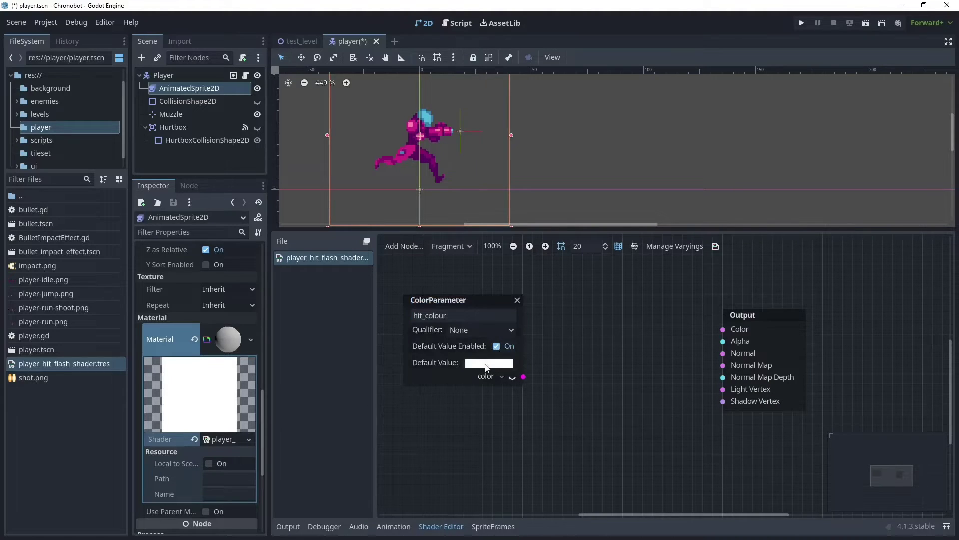
{"action": "left_click", "coordinate": [489, 367]}
{"action": "left_click", "coordinate": [470, 245]}
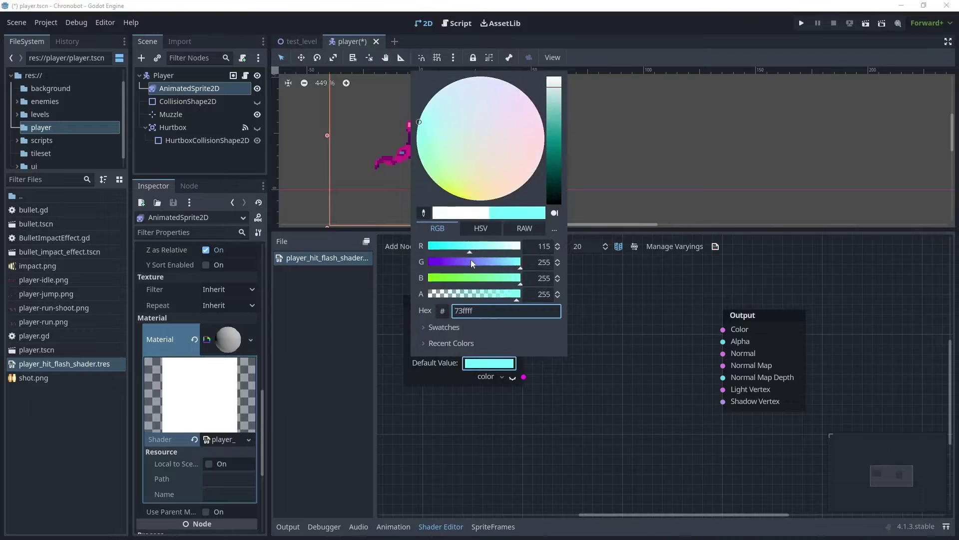
{"action": "left_click", "coordinate": [470, 262]}
{"action": "mouse_move", "coordinate": [518, 145]}
{"action": "left_mouse_down"}
{"action": "mouse_move", "coordinate": [538, 146]}
{"action": "mouse_move", "coordinate": [538, 164]}
{"action": "left_mouse_up"}
{"action": "left_click", "coordinate": [555, 149]}
{"action": "left_click", "coordinate": [478, 388]}
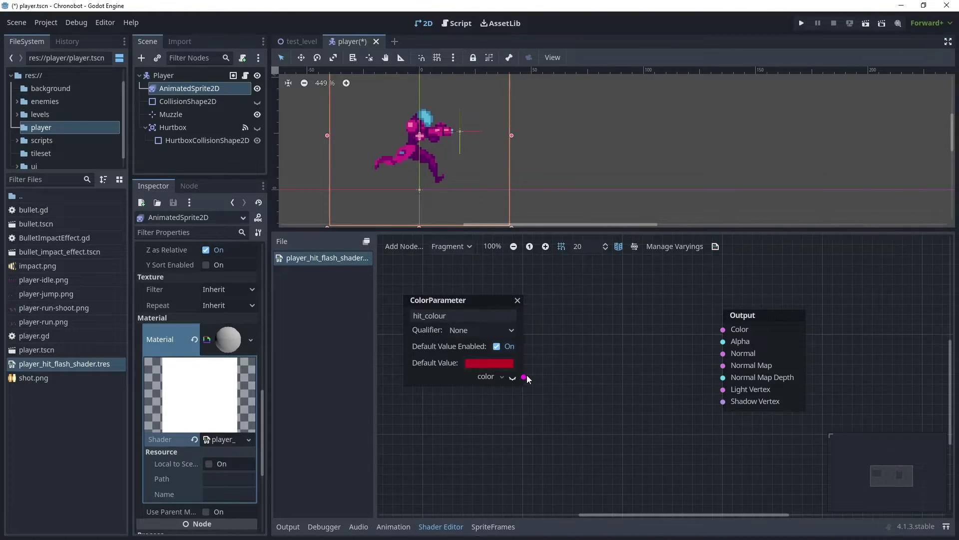
Step: Connect the ColorParameter's color output to the Output node's Color input and save the scene
{"action": "left_click_drag", "start_coordinate": [524, 377], "coordinate": [720, 330]}
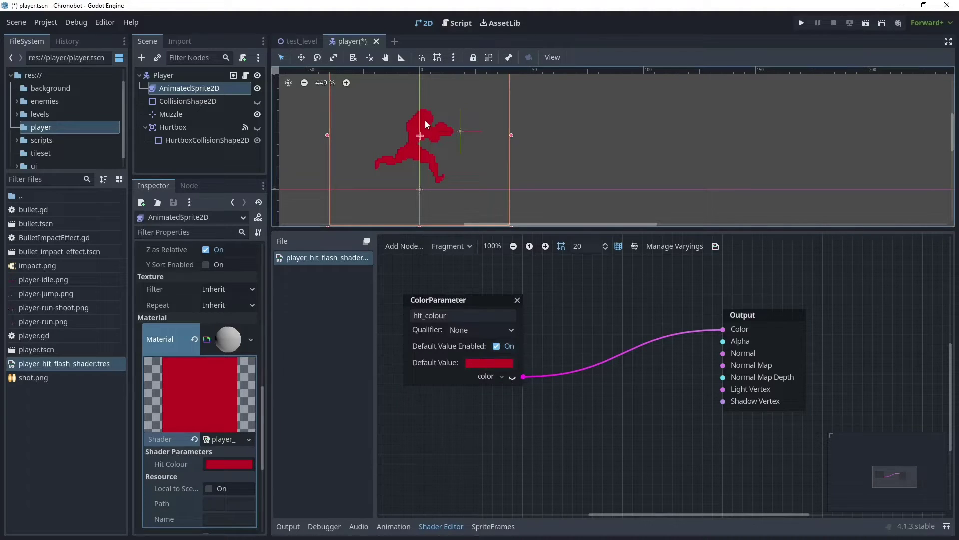
{"action": "key", "text": "ctrl+s"}
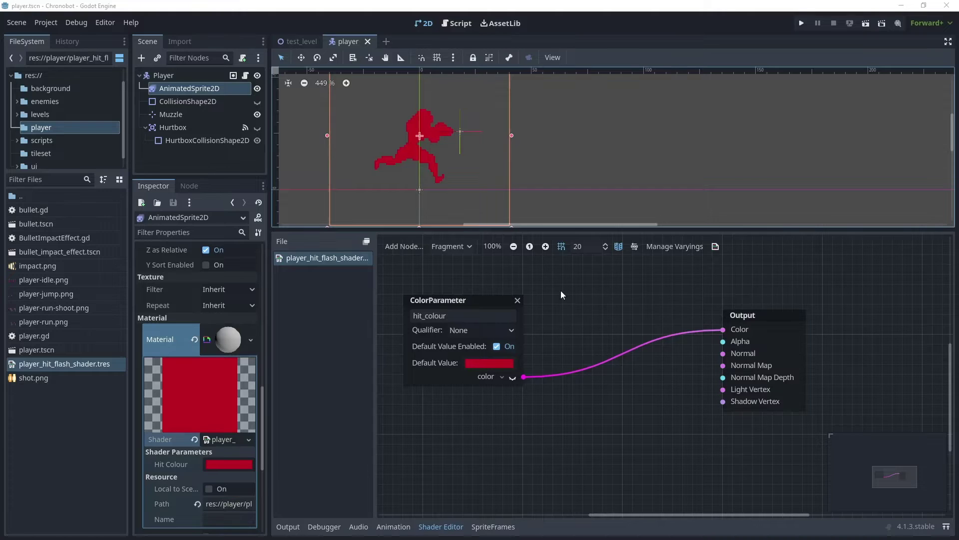
Step: Move the ColorParameter node down and add a BooleanParameter node above it in the shader graph
{"action": "left_click_drag", "start_coordinate": [484, 297], "coordinate": [474, 358]}
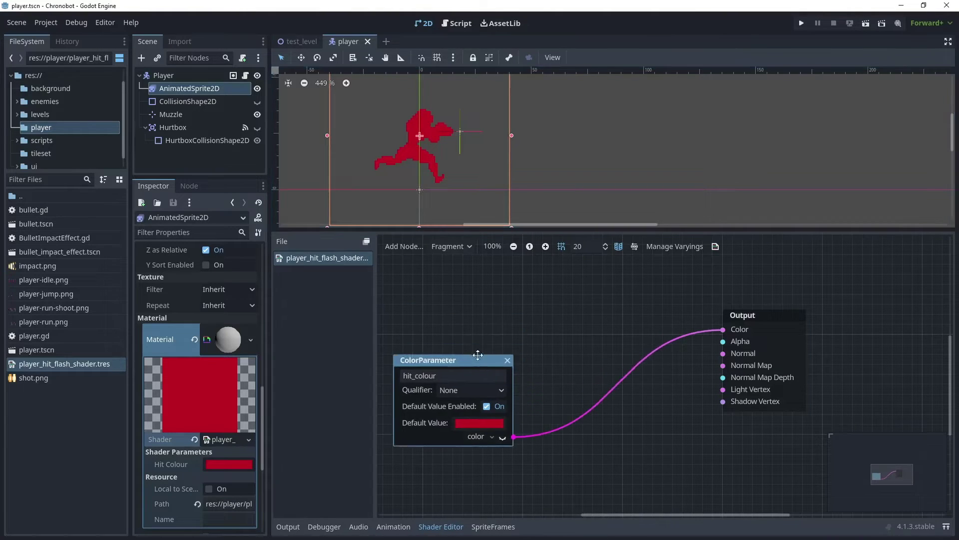
{"action": "left_click", "coordinate": [407, 244]}
{"action": "type", "text": "bool"}
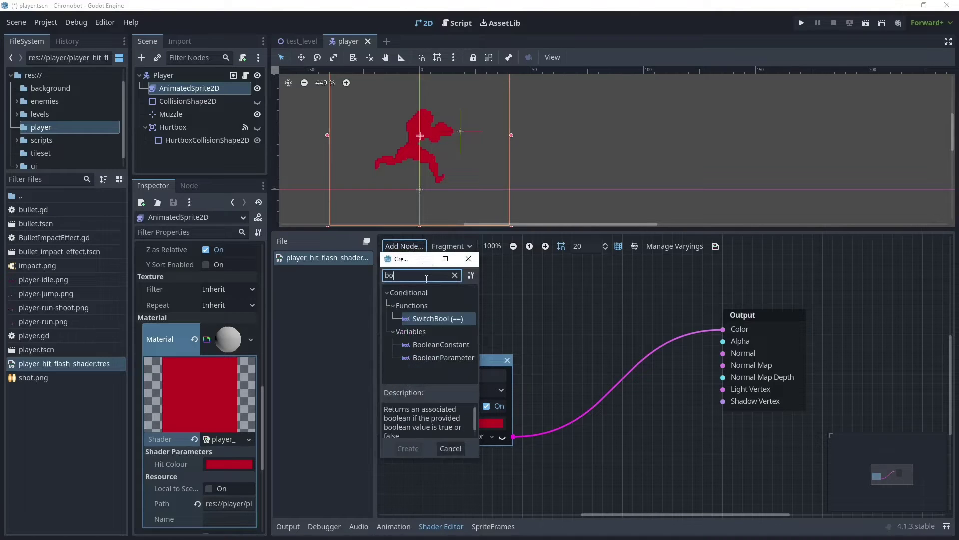
{"action": "left_click", "coordinate": [452, 358]}
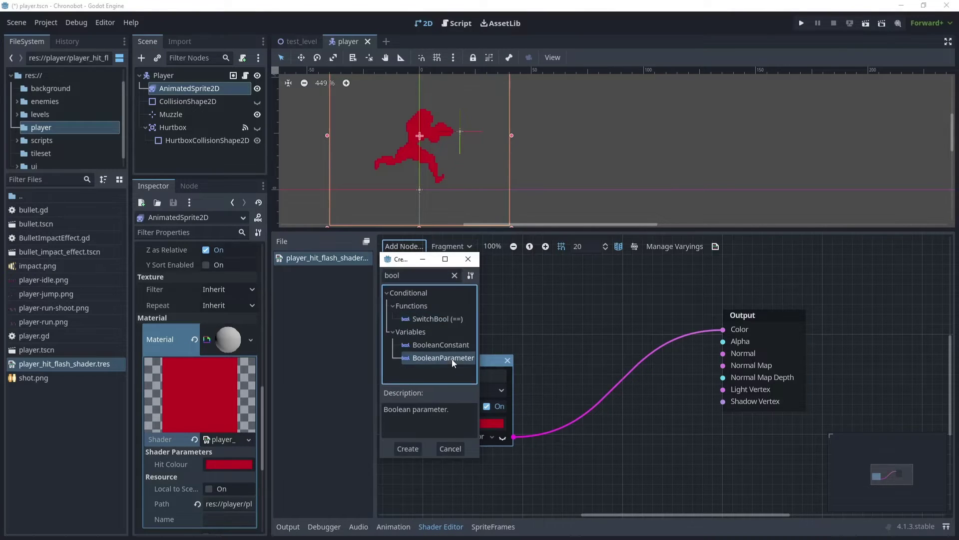
{"action": "left_click", "coordinate": [408, 448]}
{"action": "left_click_drag", "start_coordinate": [464, 272], "coordinate": [475, 272]}
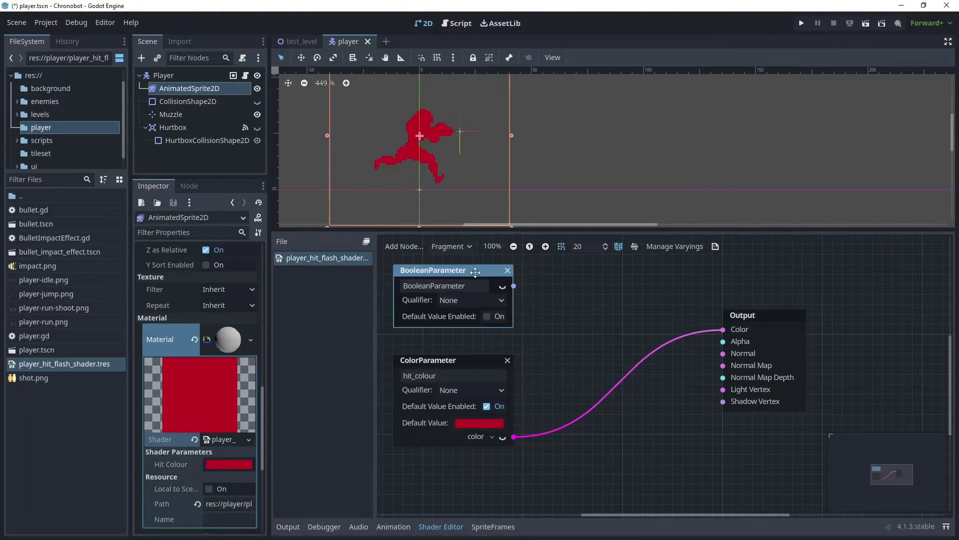
Step: Rename the BooleanParameter node's parameter to enabled and turn on its default value, leaving the default off
{"action": "double_click", "coordinate": [444, 288]}
{"action": "type", "text": "enabled"}
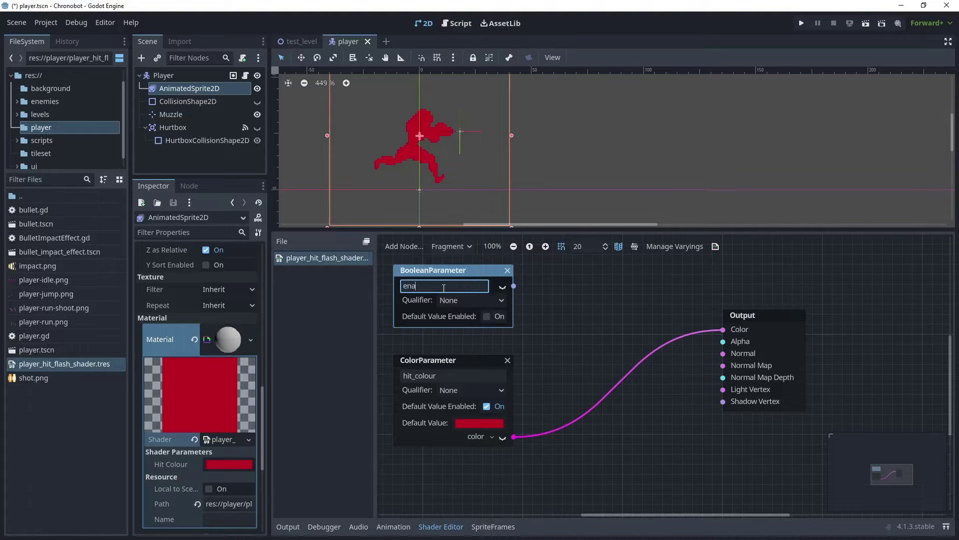
{"action": "key", "text": "Return"}
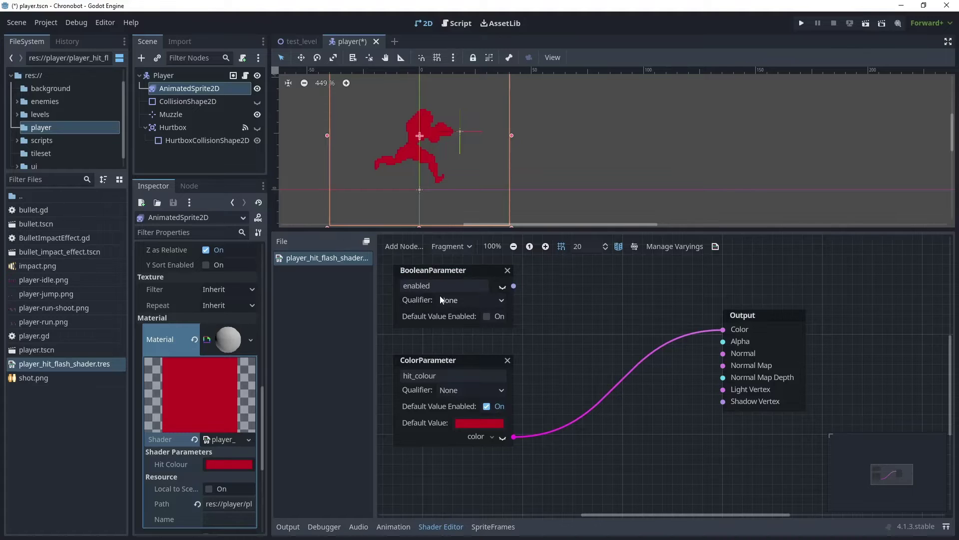
{"action": "left_click", "coordinate": [486, 317]}
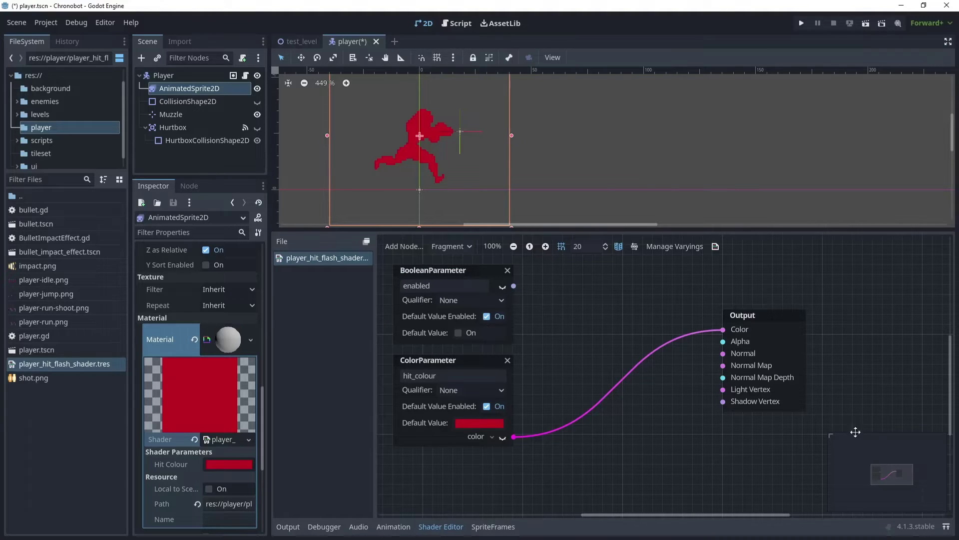
Step: Hide the graph's minimap and move the ColorParameter node slightly lower, away from the BooleanParameter node
{"action": "left_click", "coordinate": [619, 248]}
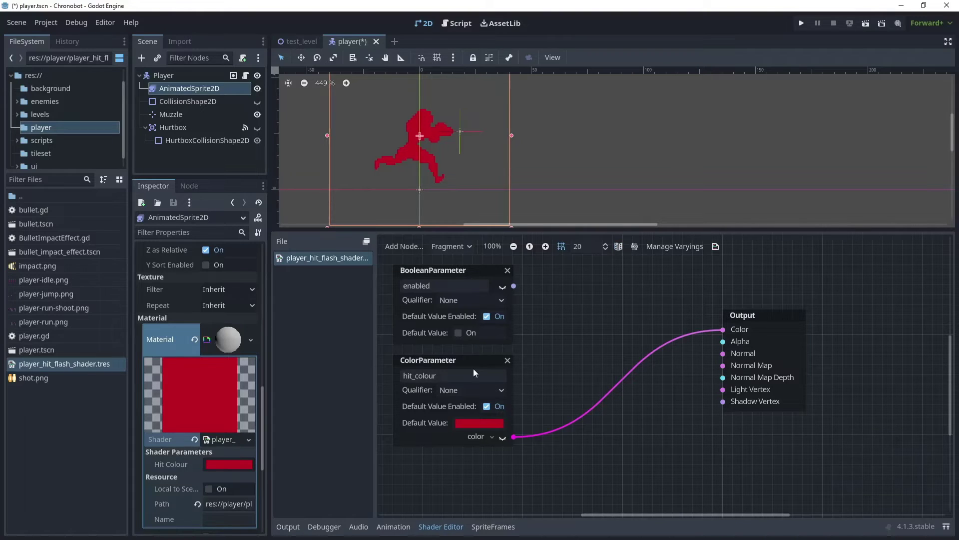
{"action": "left_click_drag", "start_coordinate": [472, 366], "coordinate": [472, 386]}
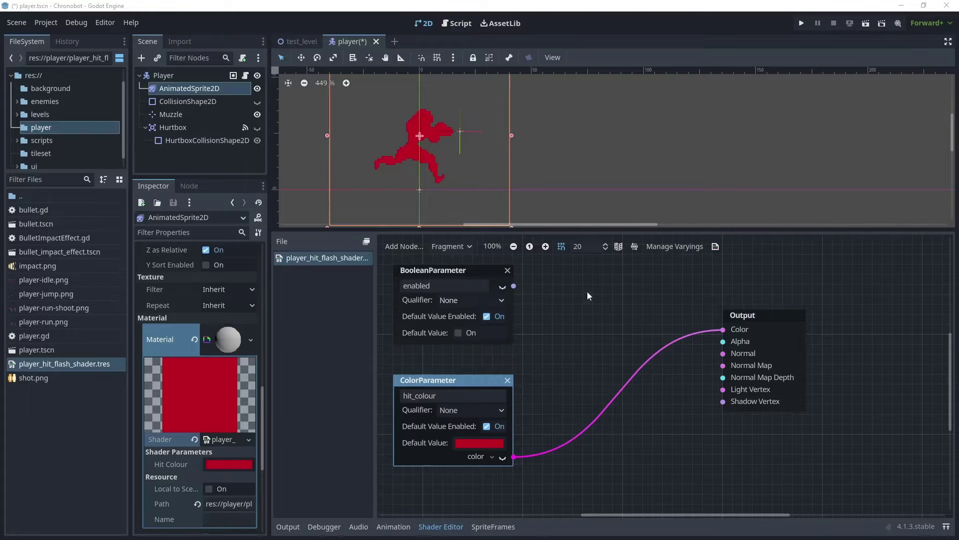
Step: Add an If node to the graph and place it between the parameter nodes and the Output node
{"action": "left_click", "coordinate": [413, 248]}
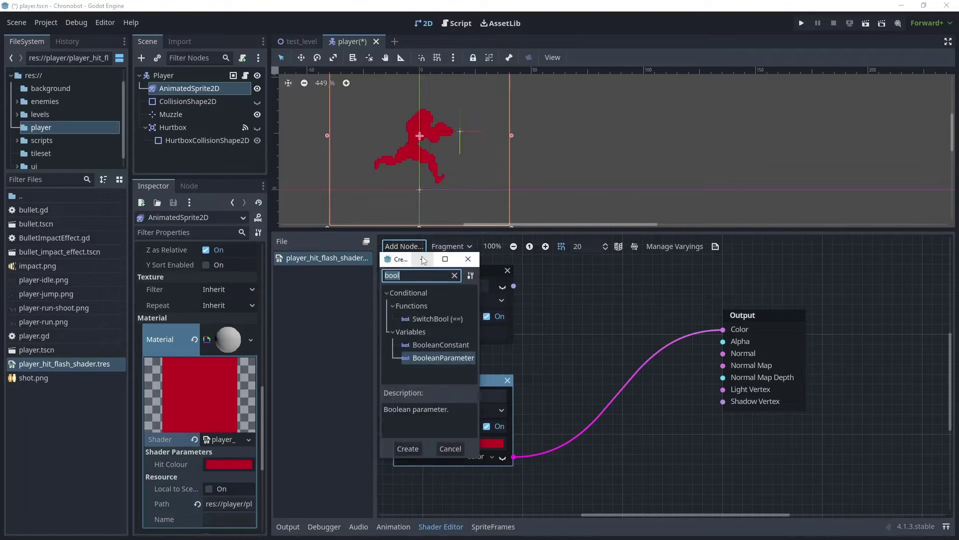
{"action": "type", "text": "if"}
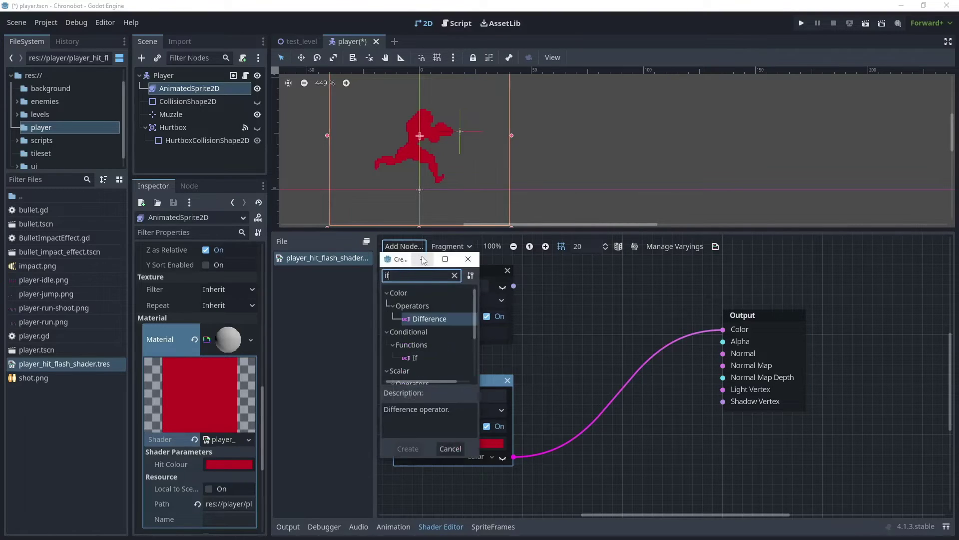
{"action": "left_click", "coordinate": [415, 359]}
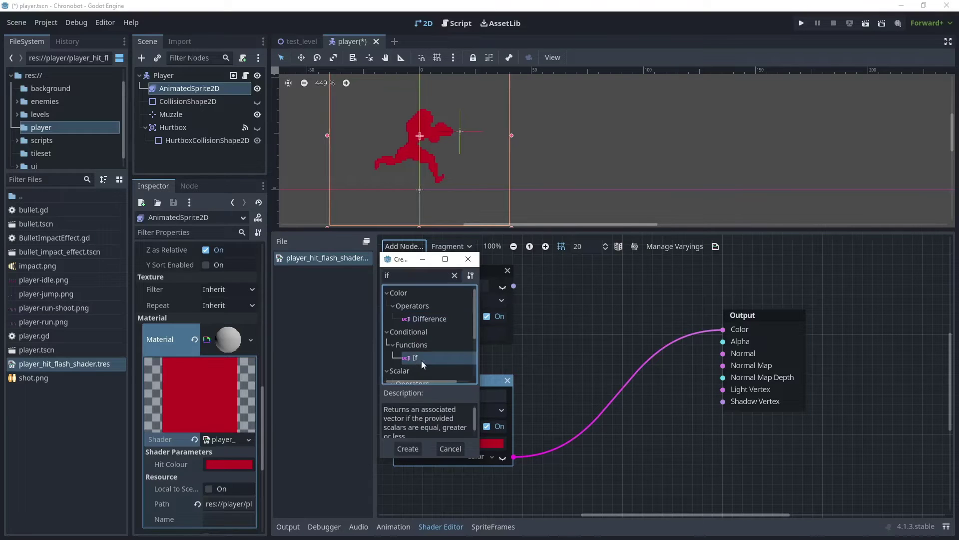
{"action": "left_click", "coordinate": [415, 447]}
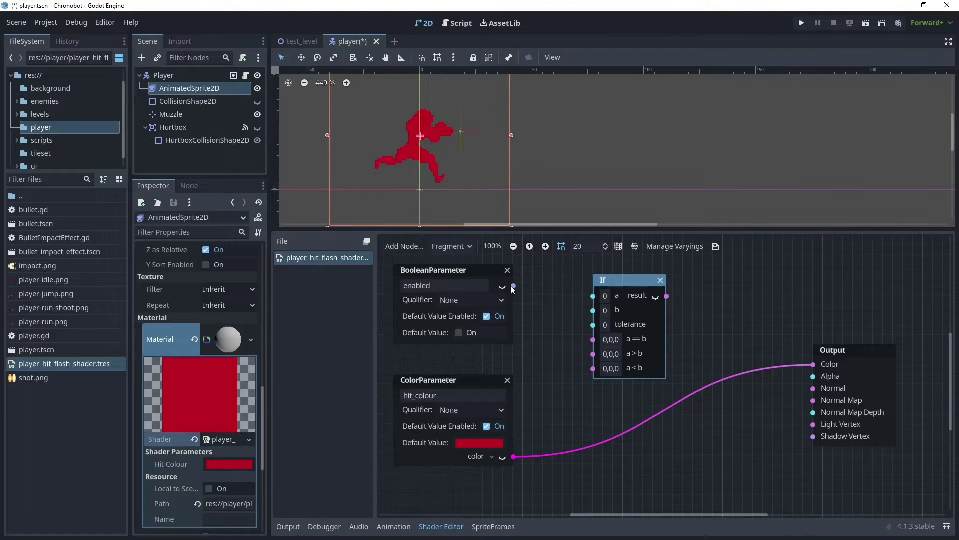
Step: Connect the enabled parameter to the If node's a input and set its b value to 1
{"action": "left_click_drag", "start_coordinate": [514, 286], "coordinate": [593, 295]}
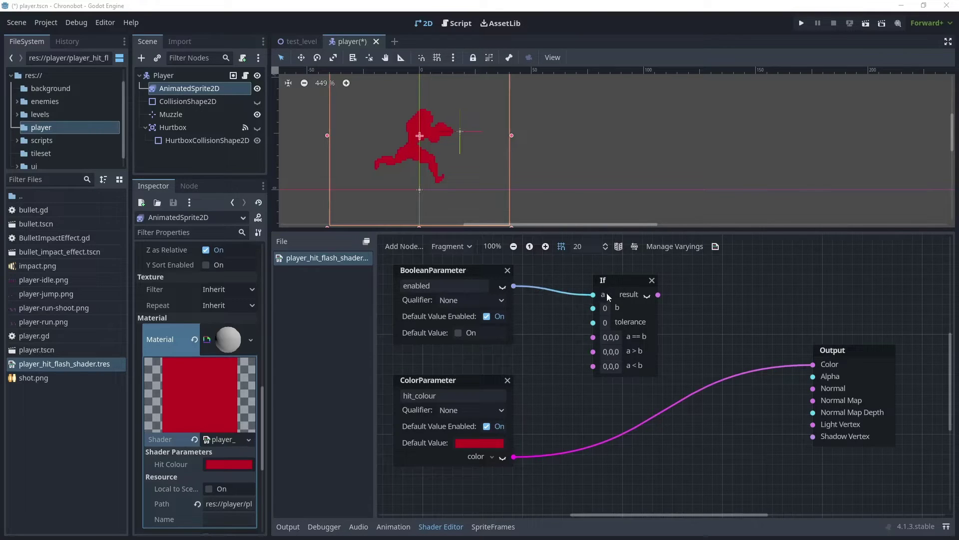
{"action": "left_click", "coordinate": [608, 306]}
{"action": "left_click", "coordinate": [622, 327]}
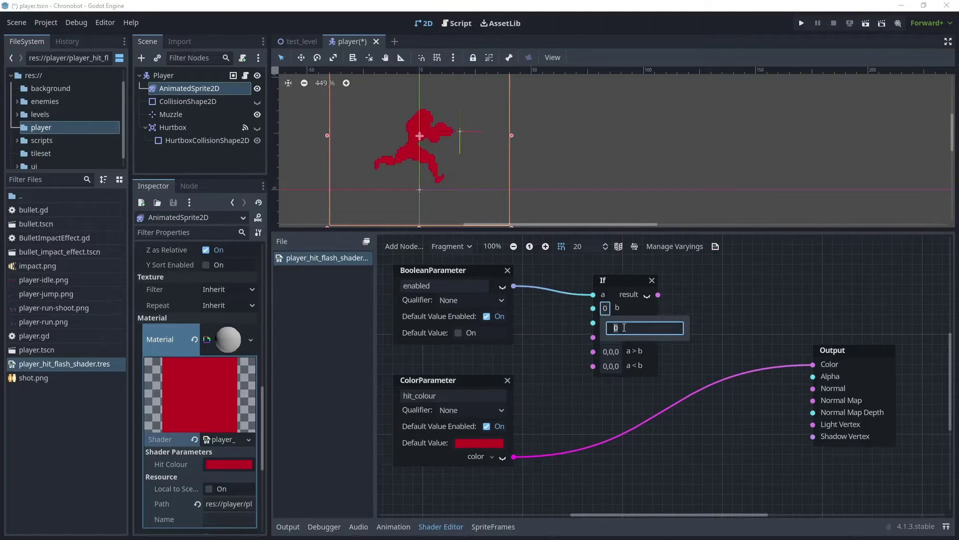
{"action": "type", "text": "1"}
{"action": "key", "text": "Return"}
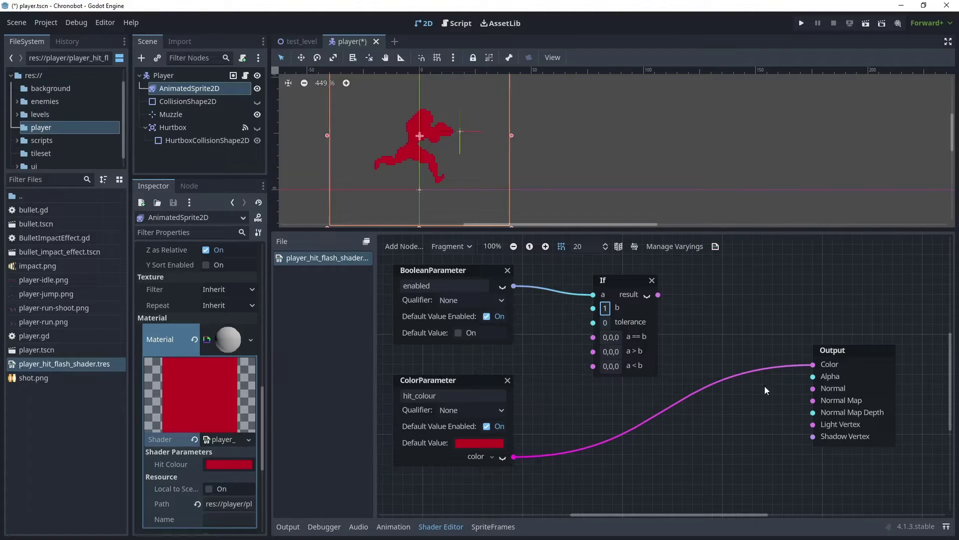
Step: Connect hit_colour to the If node's a == b input and route the If result to the Output's Color instead of the direct link
{"action": "left_click_drag", "start_coordinate": [512, 459], "coordinate": [591, 337]}
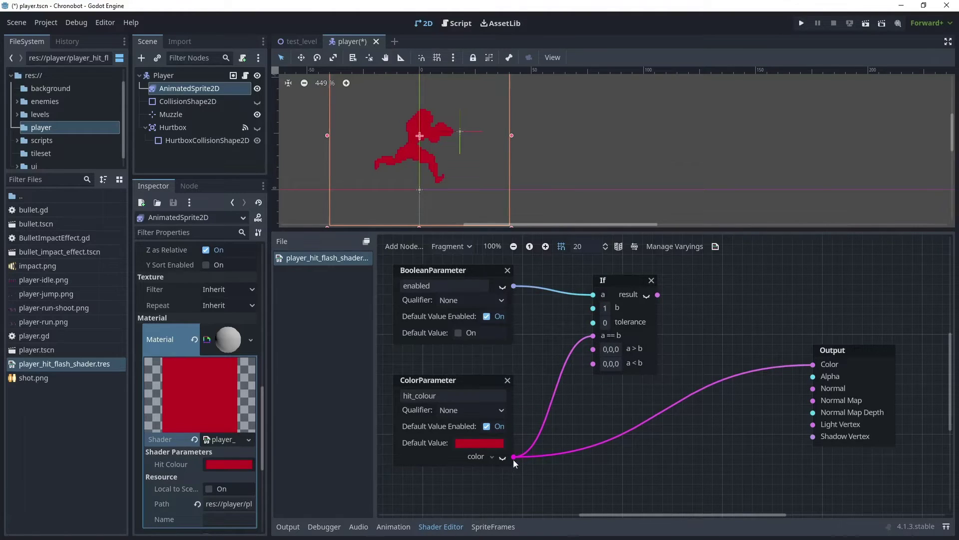
{"action": "left_click_drag", "start_coordinate": [514, 459], "coordinate": [650, 402]}
{"action": "left_click_drag", "start_coordinate": [658, 295], "coordinate": [813, 364]}
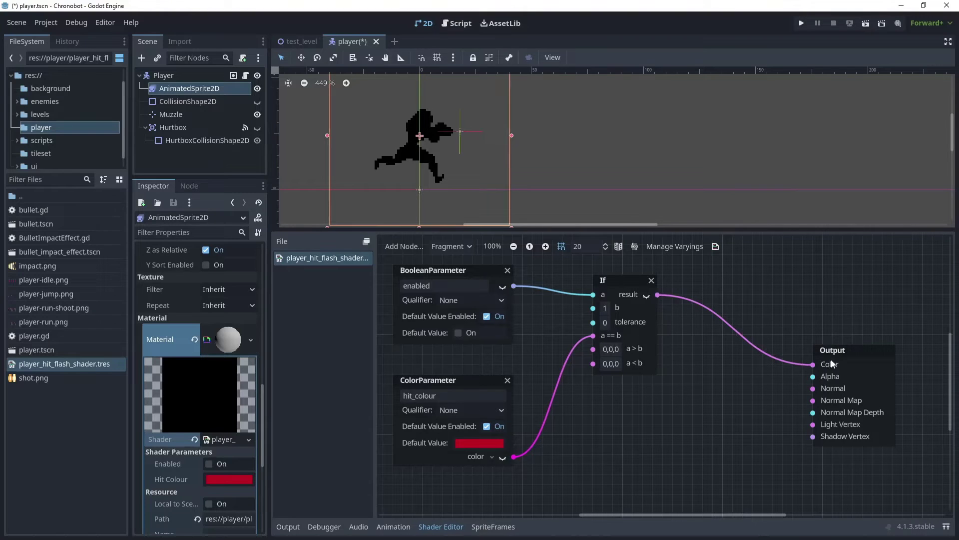
Step: Test the hit colour on the sprite by switching the material's Enabled shader parameter on and back off
{"action": "scroll", "coordinate": [722, 370], "scroll_direction": "down", "scroll_amount": 1, "text": "ctrl"}
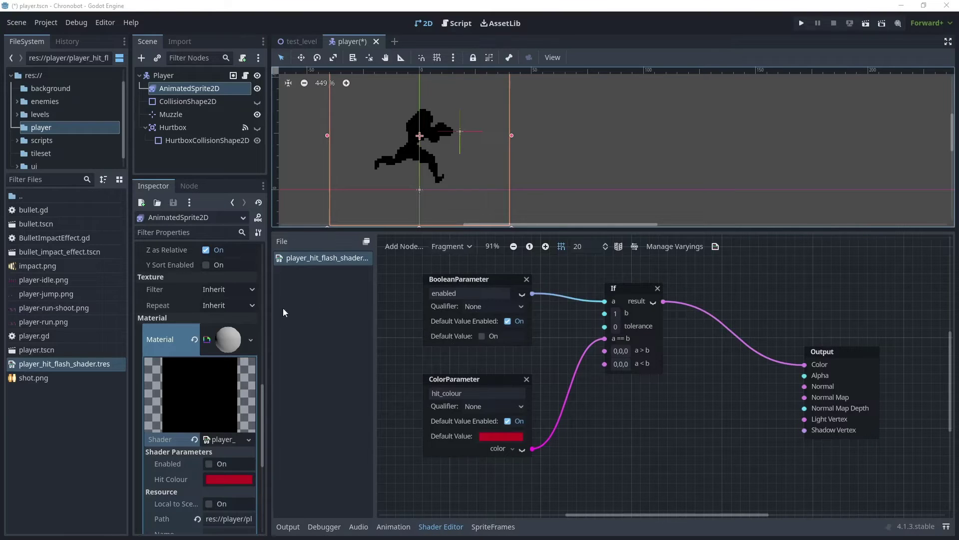
{"action": "scroll", "coordinate": [263, 396], "scroll_direction": "down", "scroll_amount": 3}
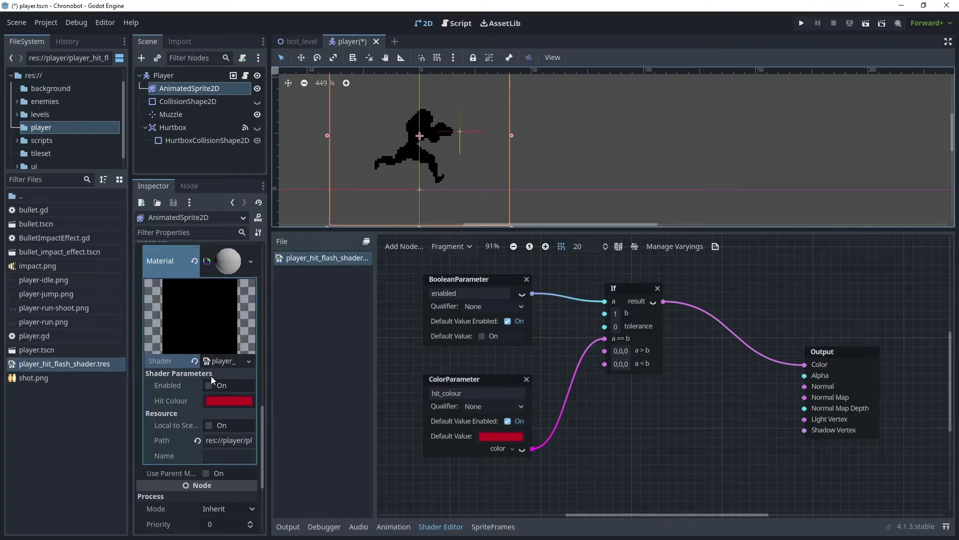
{"action": "left_click", "coordinate": [209, 385]}
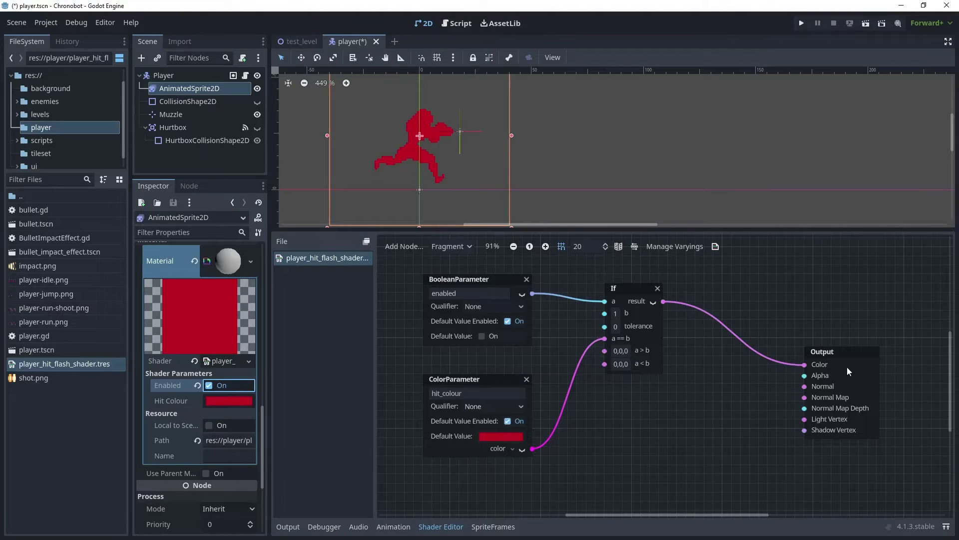
{"action": "left_click", "coordinate": [210, 385]}
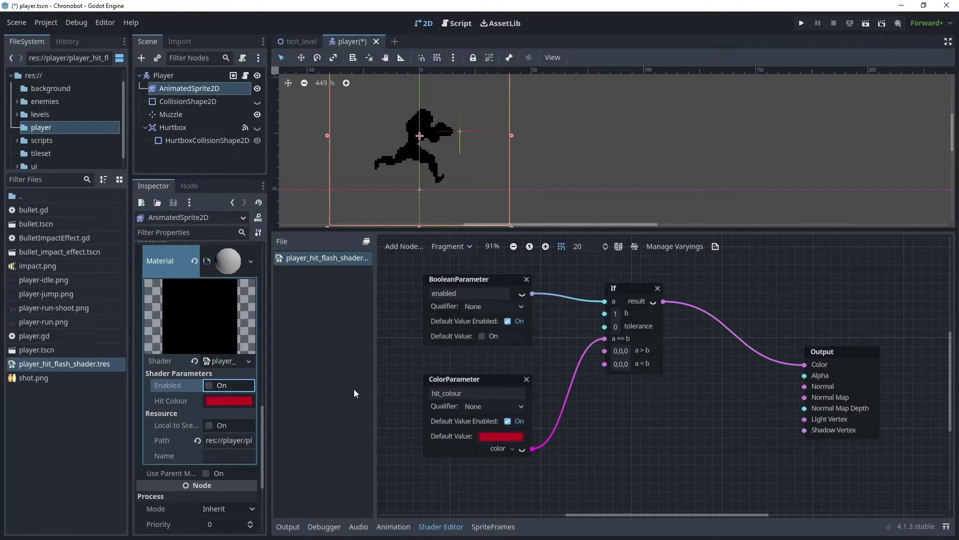
Step: Add an Input node to the shader graph and place it below the ColorParameter node
{"action": "left_click", "coordinate": [408, 247]}
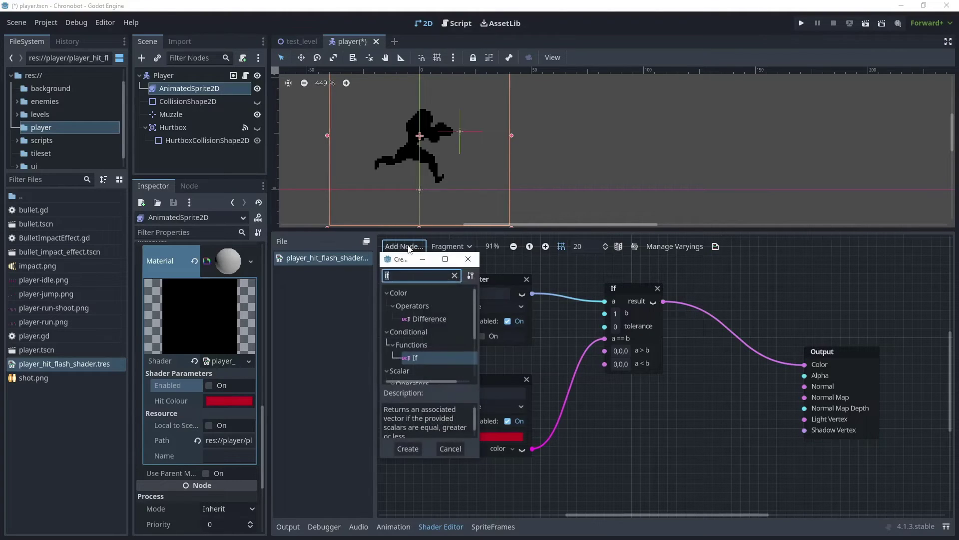
{"action": "type", "text": "input"}
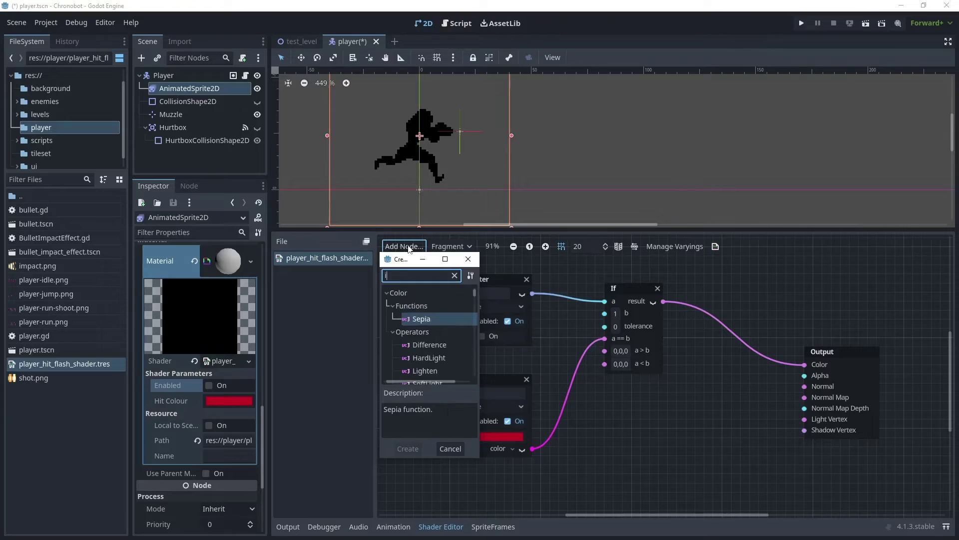
{"action": "left_click", "coordinate": [431, 323]}
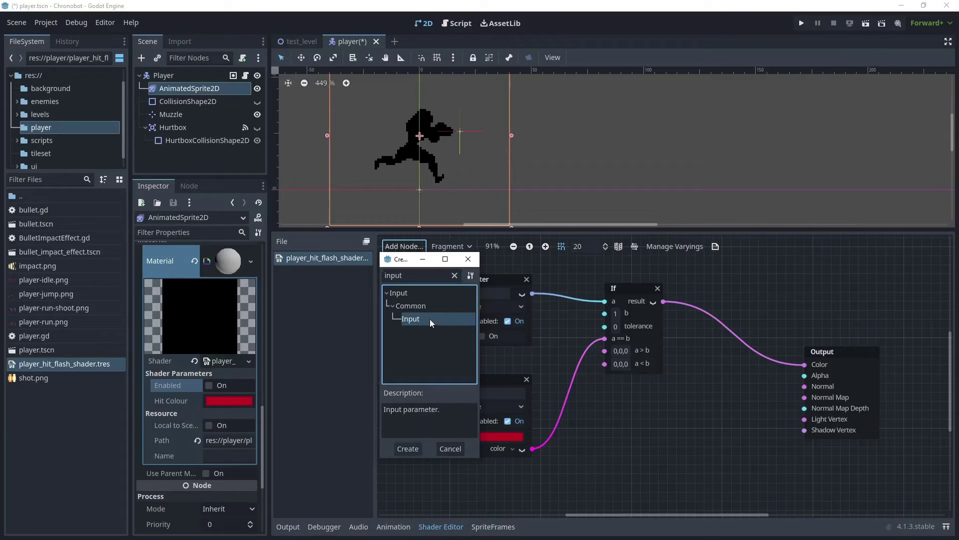
{"action": "left_click", "coordinate": [408, 448]}
{"action": "left_click_drag", "start_coordinate": [701, 382], "coordinate": [459, 480]}
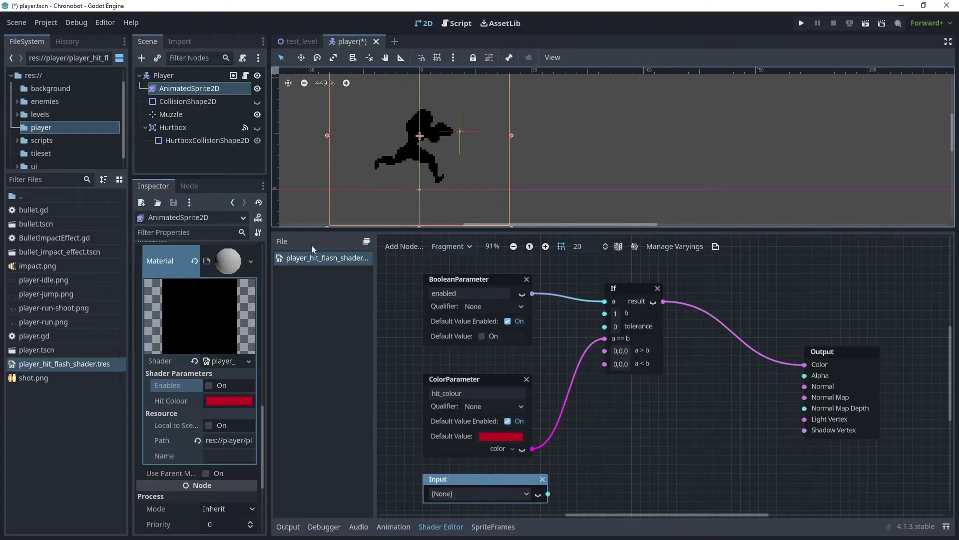
Step: Set the Input node to color and connect its output to the If node's a > b input
{"action": "left_click", "coordinate": [524, 494]}
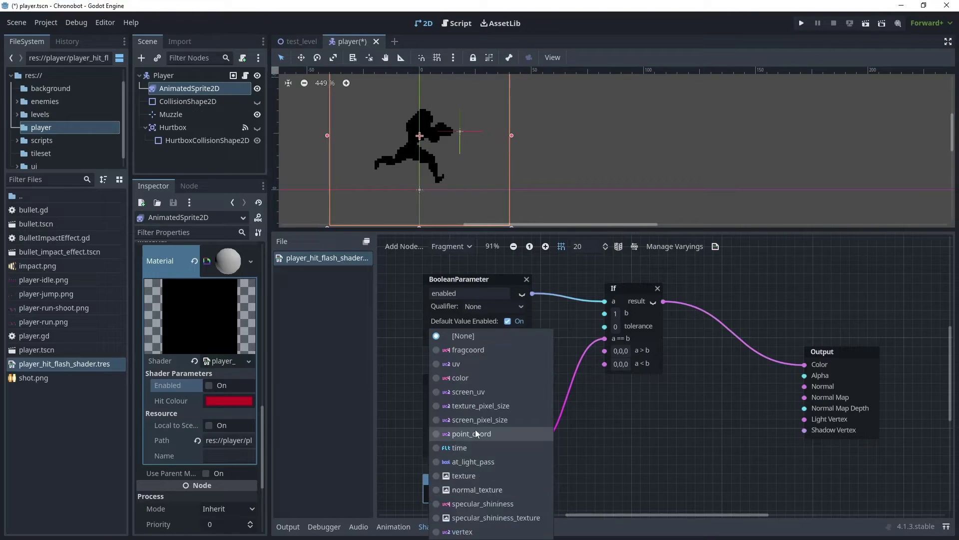
{"action": "left_click", "coordinate": [465, 379]}
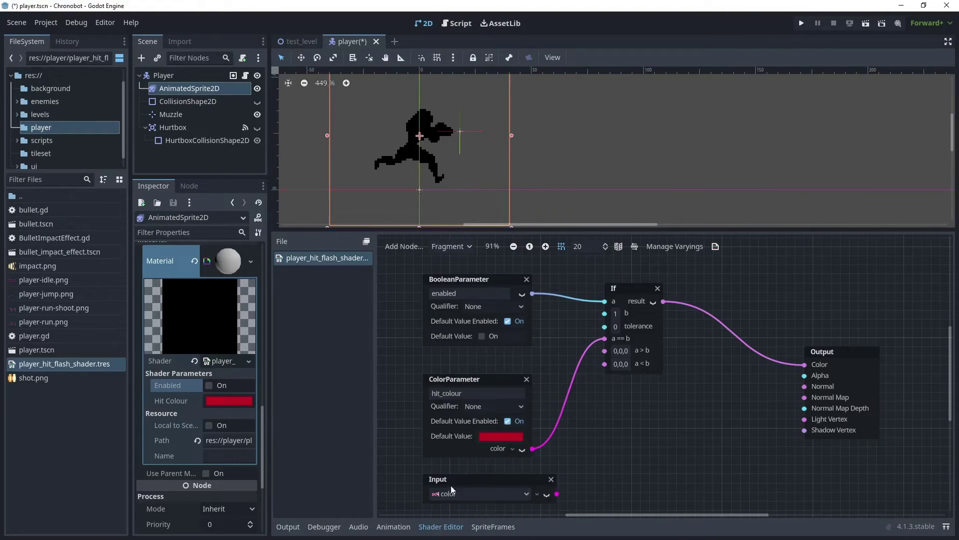
{"action": "left_click", "coordinate": [481, 487]}
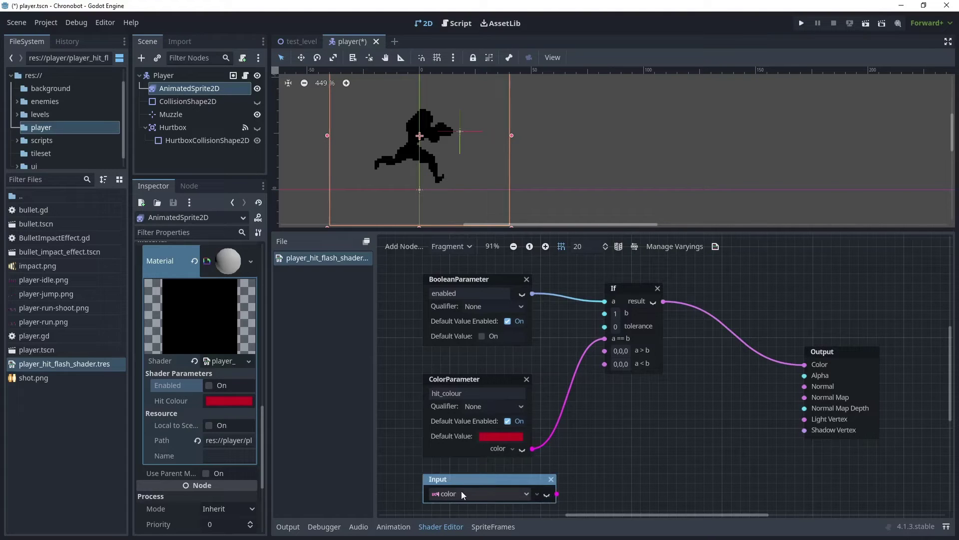
{"action": "left_click_drag", "start_coordinate": [556, 494], "coordinate": [607, 350]}
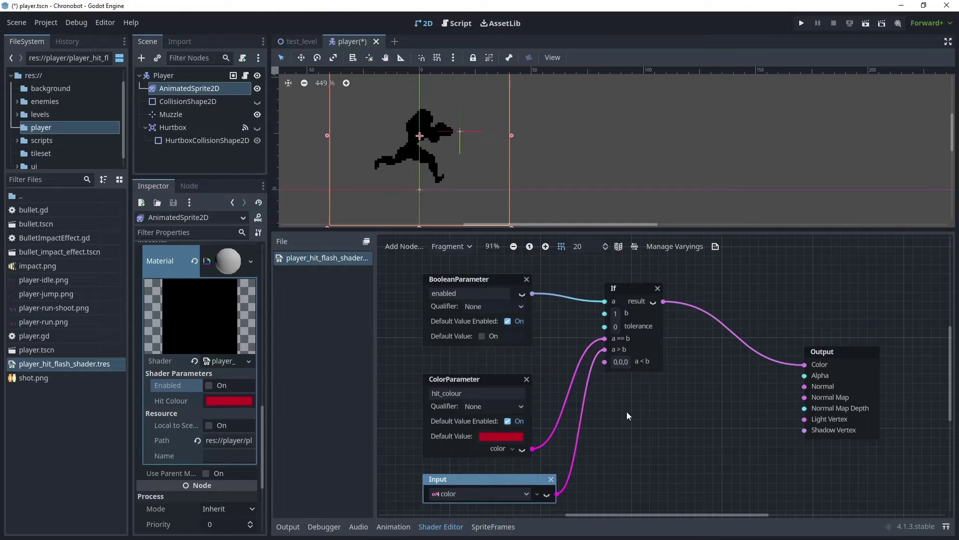
Step: Connect the Input node's color output to the If node's a < b input
{"action": "left_click_drag", "start_coordinate": [557, 494], "coordinate": [604, 361]}
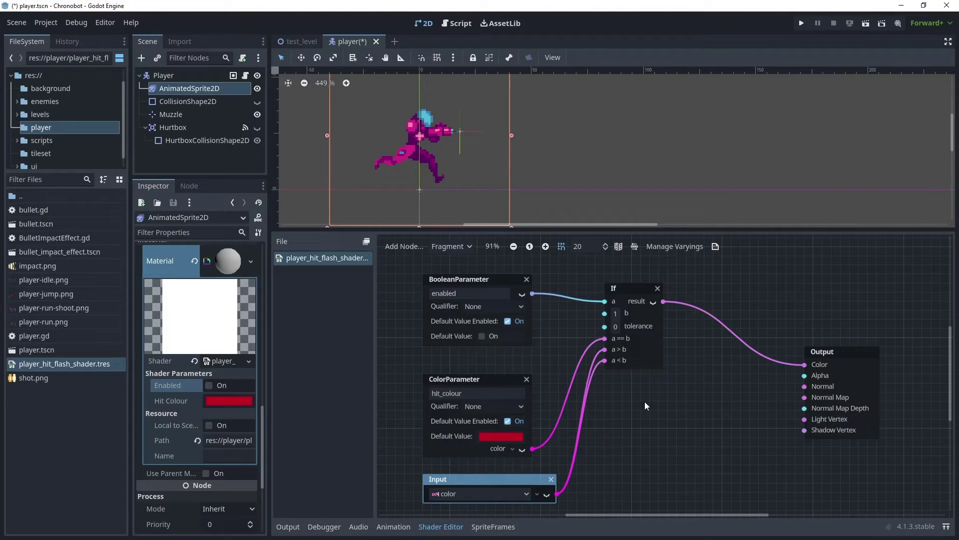
Step: Test the flash by toggling the material's Enabled shader parameter on and off repeatedly, leave it off and save the scene
{"action": "left_click", "coordinate": [209, 386]}
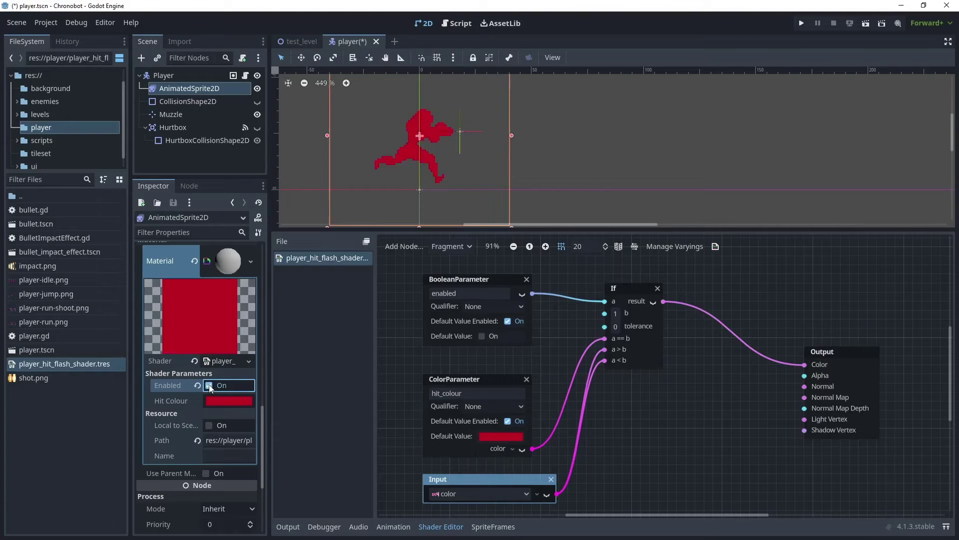
{"action": "left_click", "coordinate": [209, 386]}
{"action": "left_click", "coordinate": [209, 385]}
{"action": "left_click", "coordinate": [209, 386]}
{"action": "left_click", "coordinate": [209, 386]}
{"action": "left_click", "coordinate": [209, 386]}
{"action": "left_click", "coordinate": [209, 385]}
{"action": "left_click", "coordinate": [209, 385]}
{"action": "left_click", "coordinate": [209, 386]}
{"action": "left_click", "coordinate": [209, 385]}
{"action": "left_click", "coordinate": [209, 385]}
{"action": "left_click", "coordinate": [209, 386]}
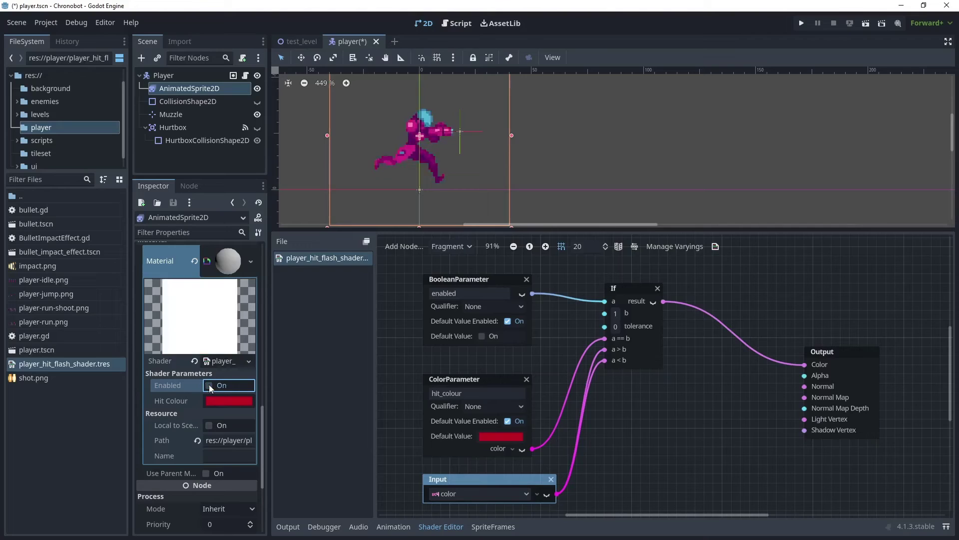
{"action": "left_click", "coordinate": [209, 386]}
{"action": "left_click", "coordinate": [209, 386]}
{"action": "key", "text": "ctrl+s"}
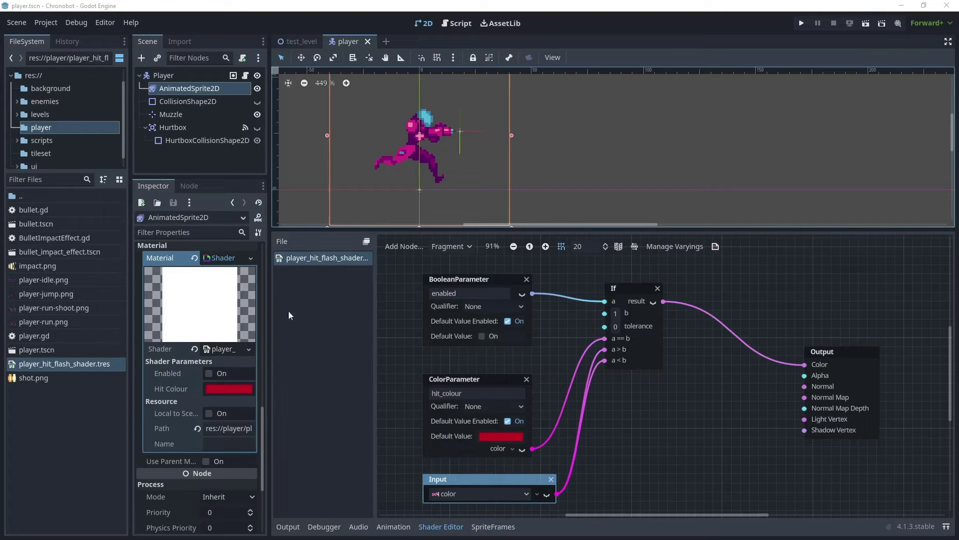
Step: Add an AnimationPlayer node as a child of the Player node
{"action": "left_click", "coordinate": [167, 76]}
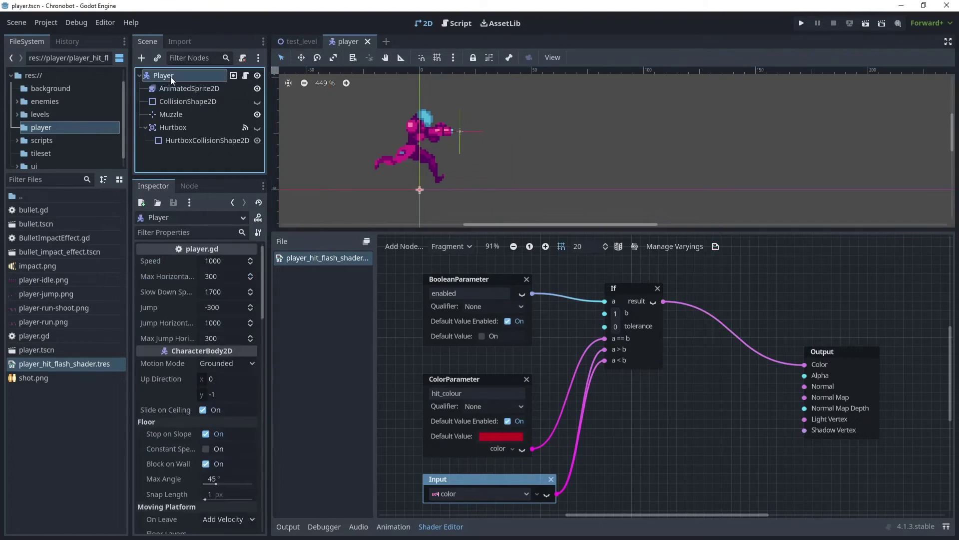
{"action": "right_click", "coordinate": [170, 77]}
{"action": "left_click", "coordinate": [202, 99]}
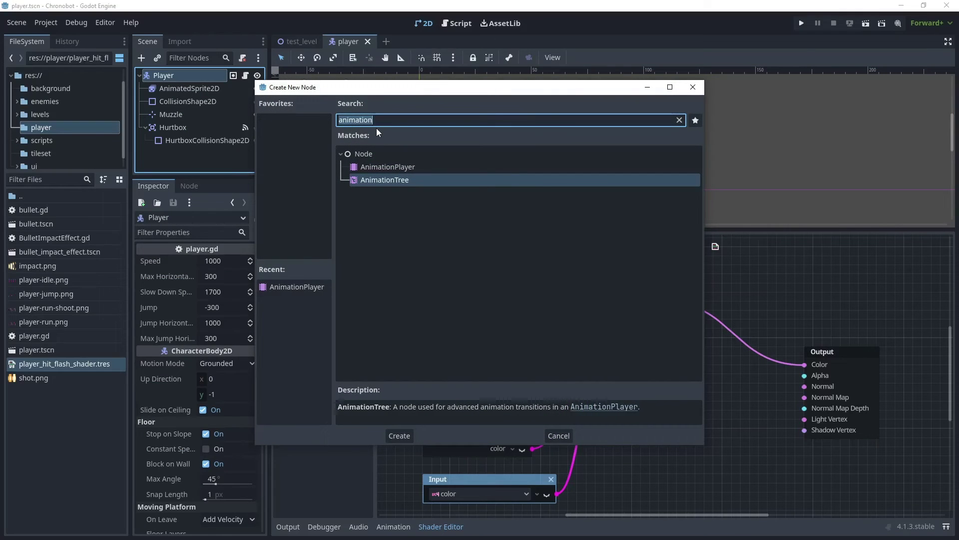
{"action": "type", "text": "animatio"}
{"action": "left_click", "coordinate": [400, 168]}
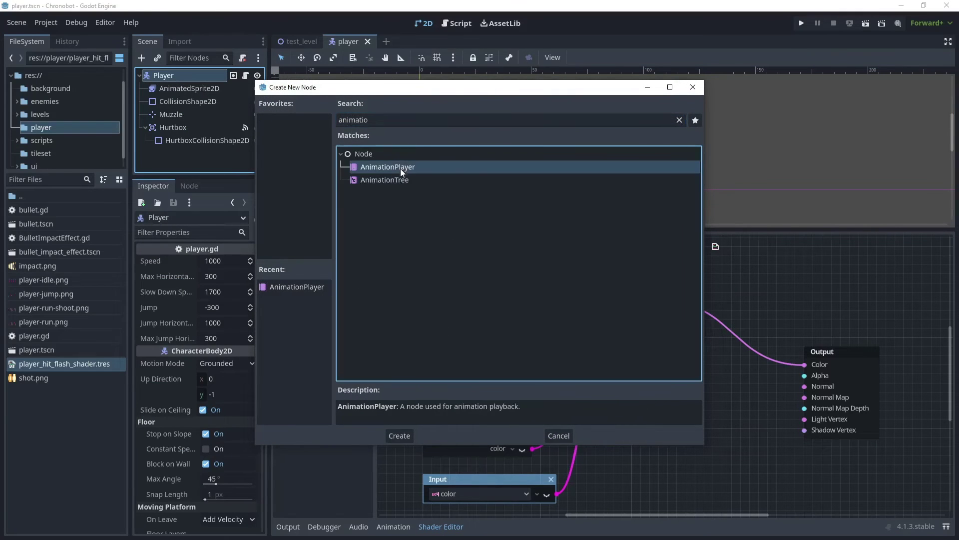
{"action": "left_click", "coordinate": [398, 439]}
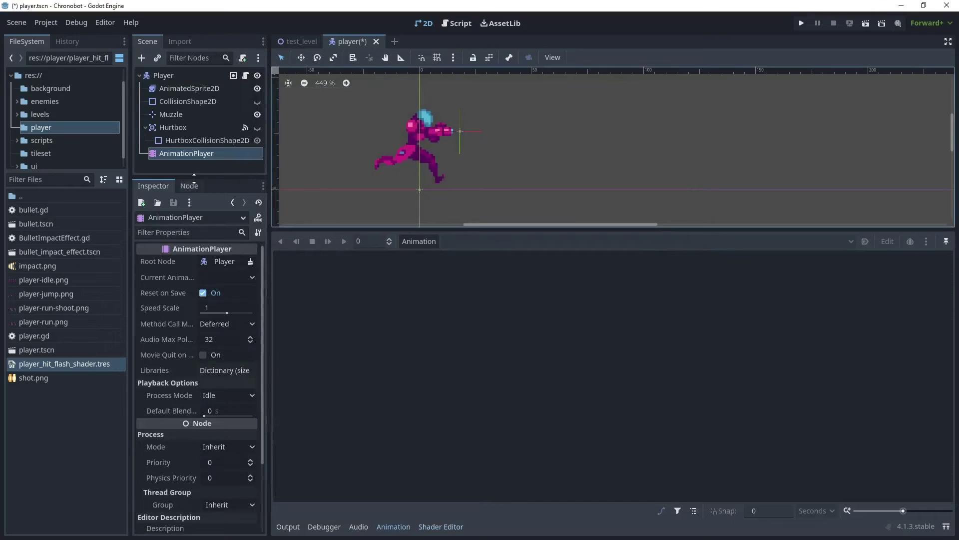
Step: Rename the AnimationPlayer node as HitAnimationPlayer
{"action": "double_click", "coordinate": [161, 153]}
{"action": "type", "text": "Hit"}
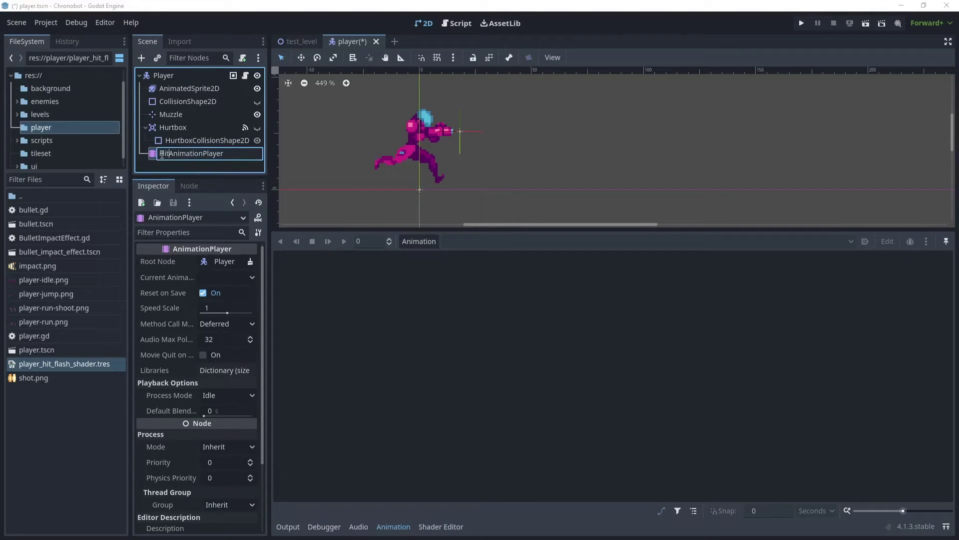
{"action": "key", "text": "Return"}
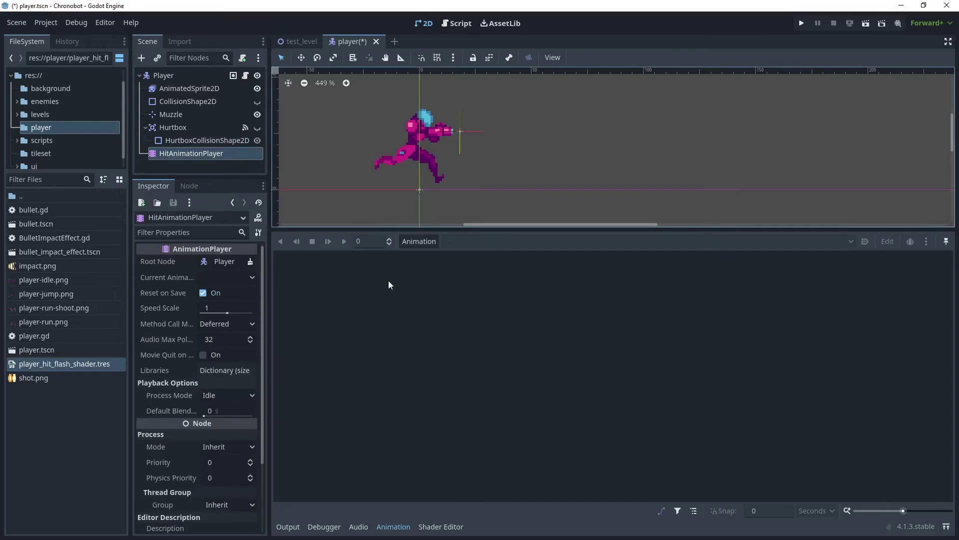
Step: Create a new animation named hit in HitAnimationPlayer
{"action": "left_click", "coordinate": [424, 242]}
{"action": "left_click", "coordinate": [424, 258]}
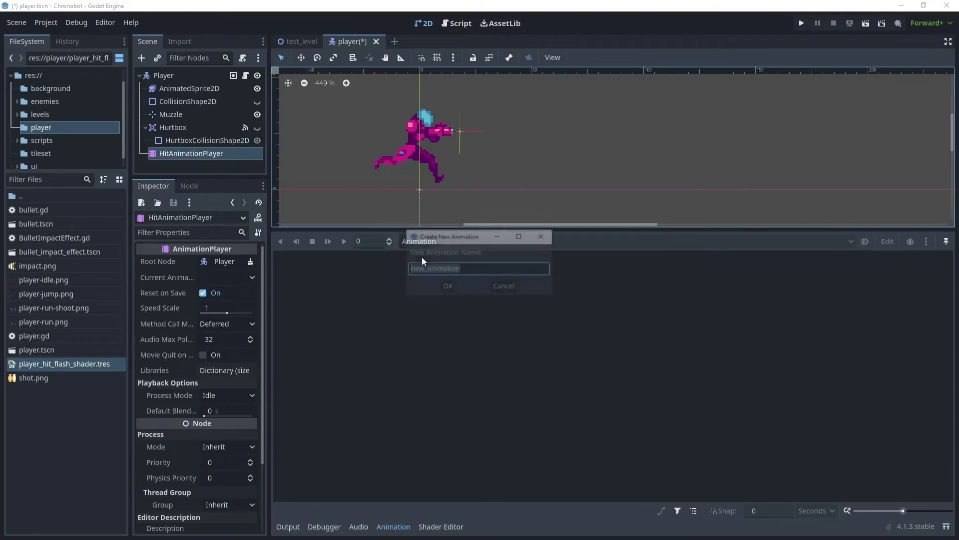
{"action": "type", "text": "hit"}
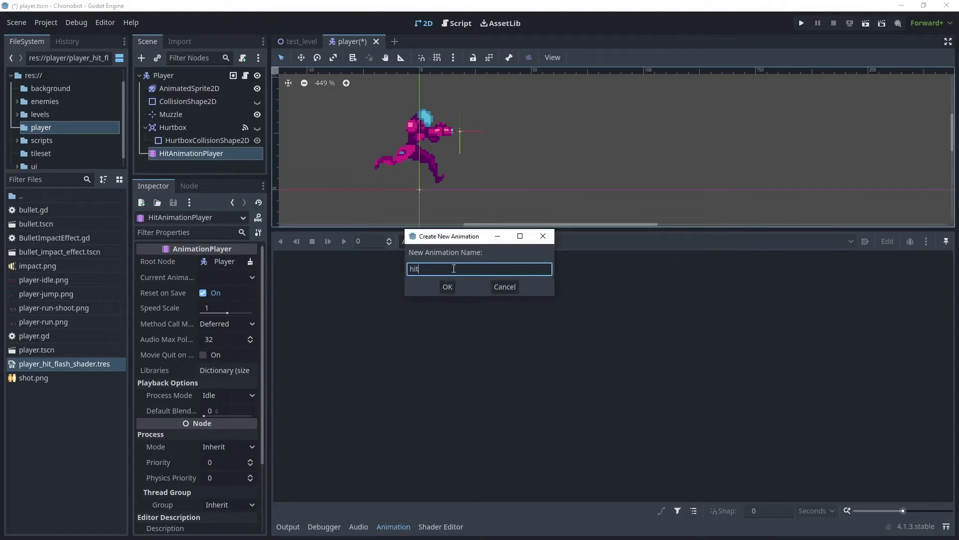
{"action": "key", "text": "Return"}
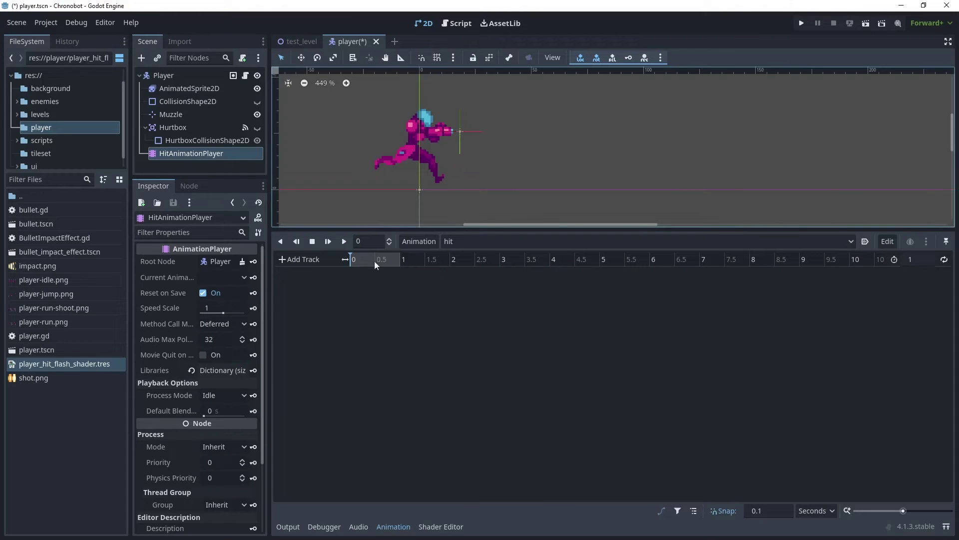
Step: Key AnimatedSprite2D's Enabled shader parameter at time 0 on a new track with a RESET track, and set the key's value to On
{"action": "left_click", "coordinate": [197, 90]}
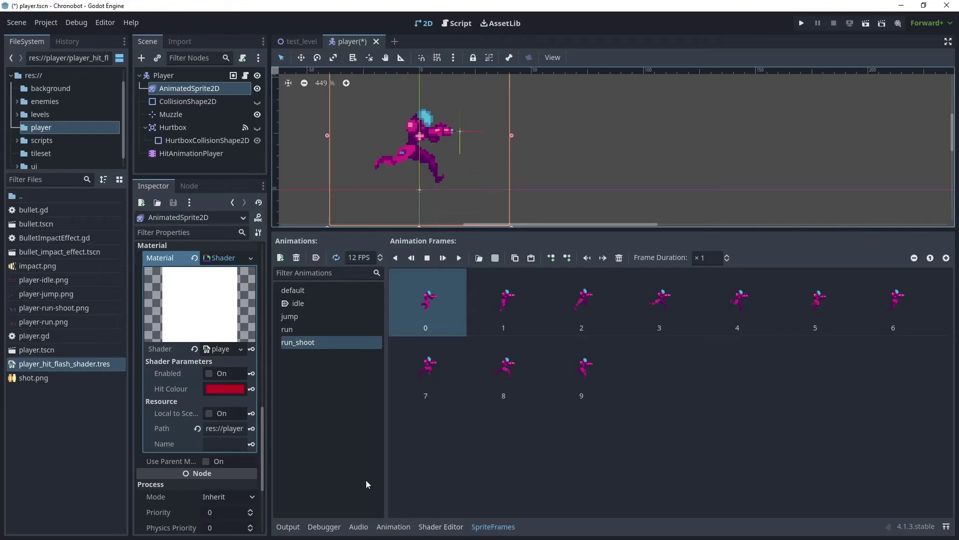
{"action": "left_click", "coordinate": [399, 527]}
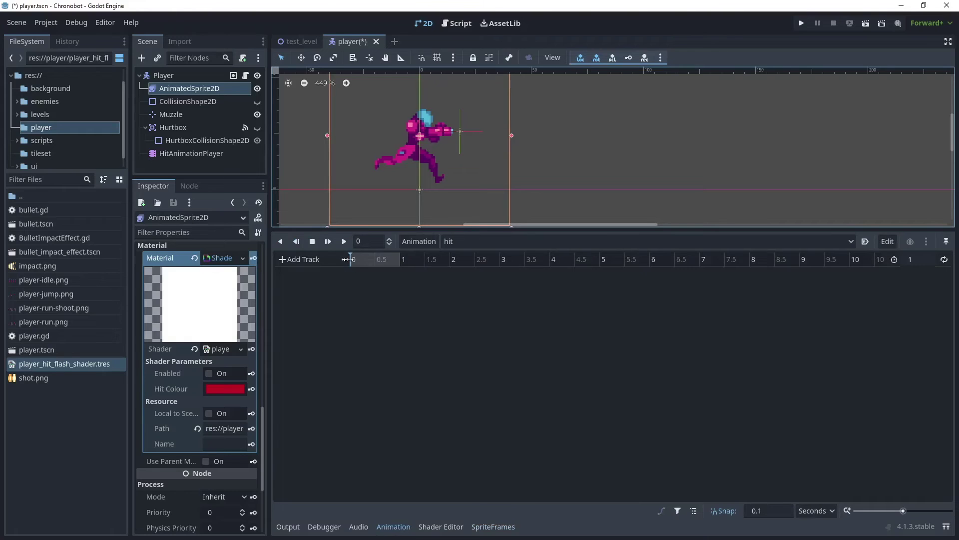
{"action": "left_click", "coordinate": [251, 374]}
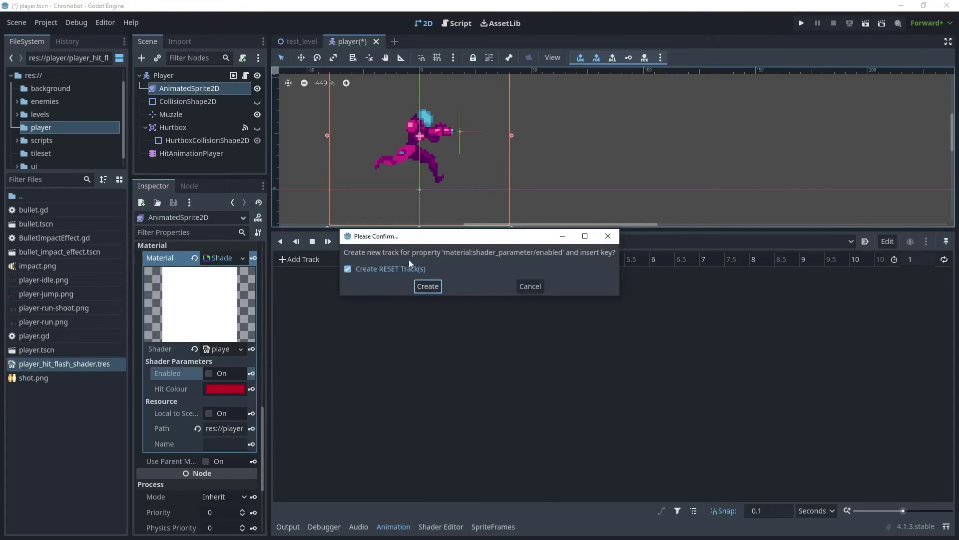
{"action": "left_click", "coordinate": [427, 287]}
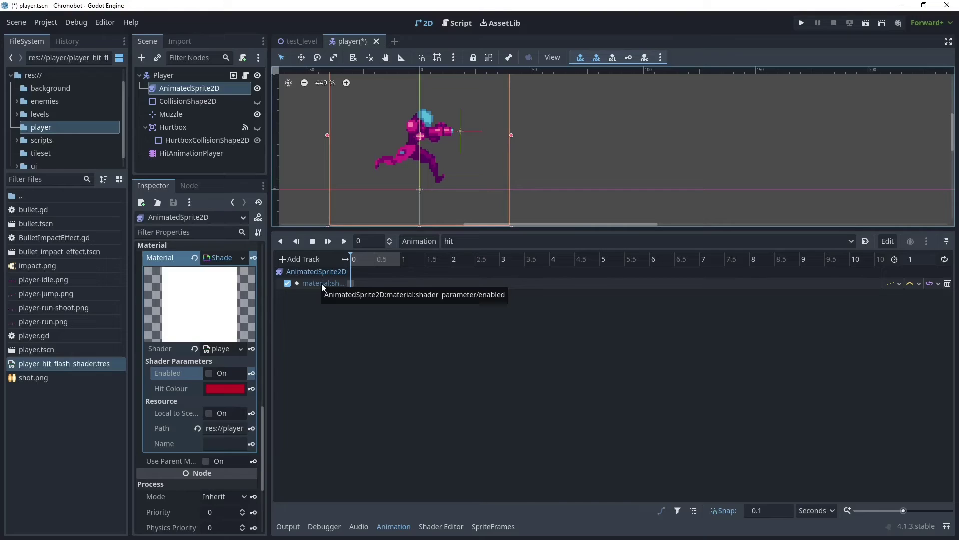
{"action": "left_click", "coordinate": [350, 283]}
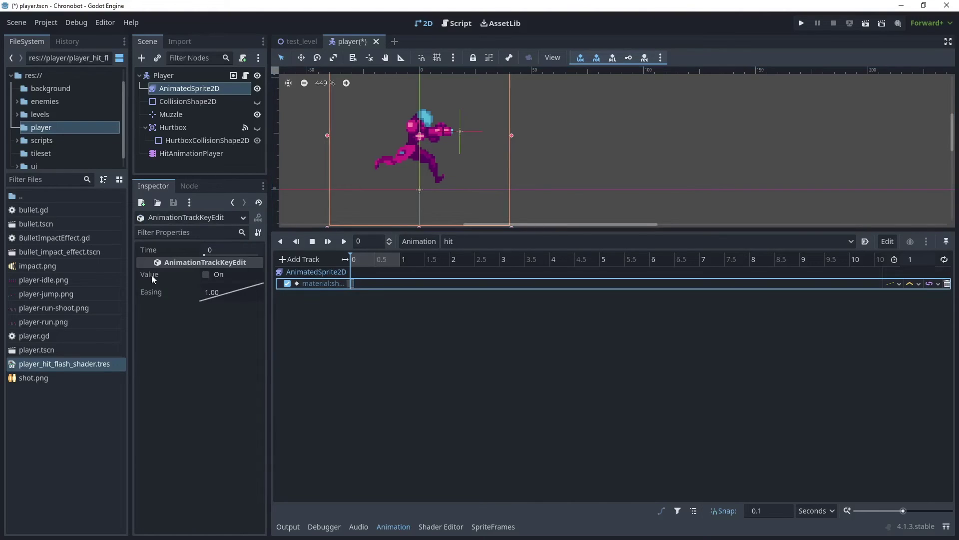
{"action": "left_click", "coordinate": [206, 274]}
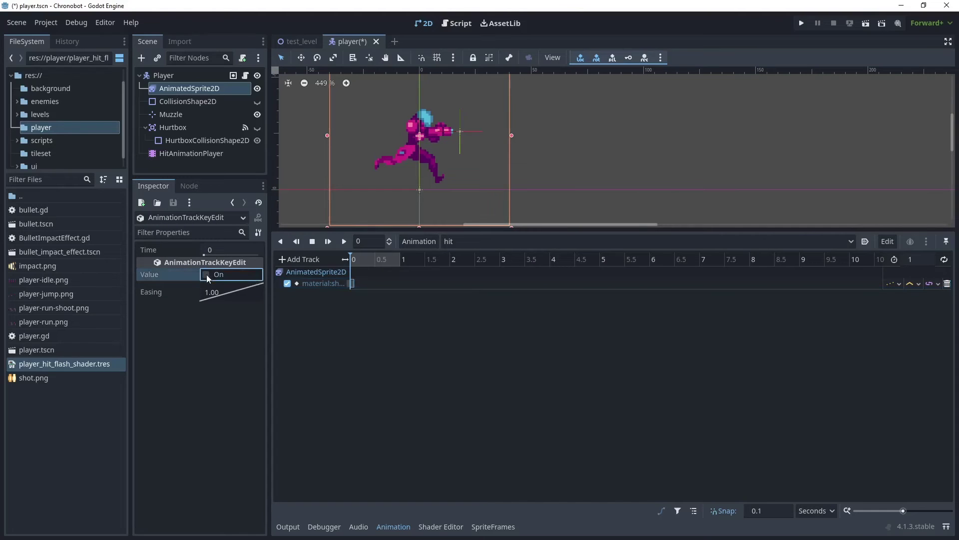
Step: Insert a second key on the Enabled track at 0.2 seconds with its value switched off
{"action": "left_click", "coordinate": [444, 259]}
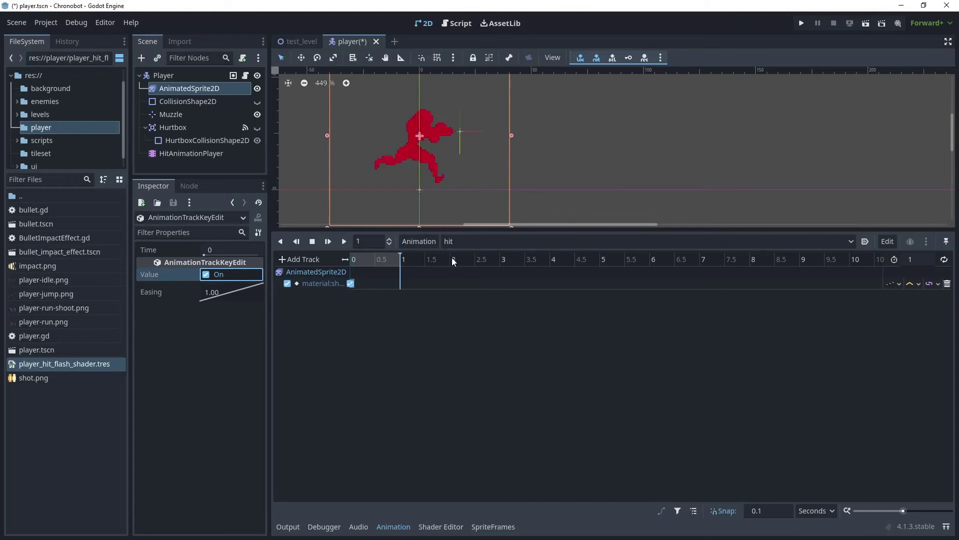
{"action": "left_click", "coordinate": [384, 279]}
{"action": "scroll", "coordinate": [383, 279], "scroll_direction": "up", "scroll_amount": 5, "text": "ctrl"}
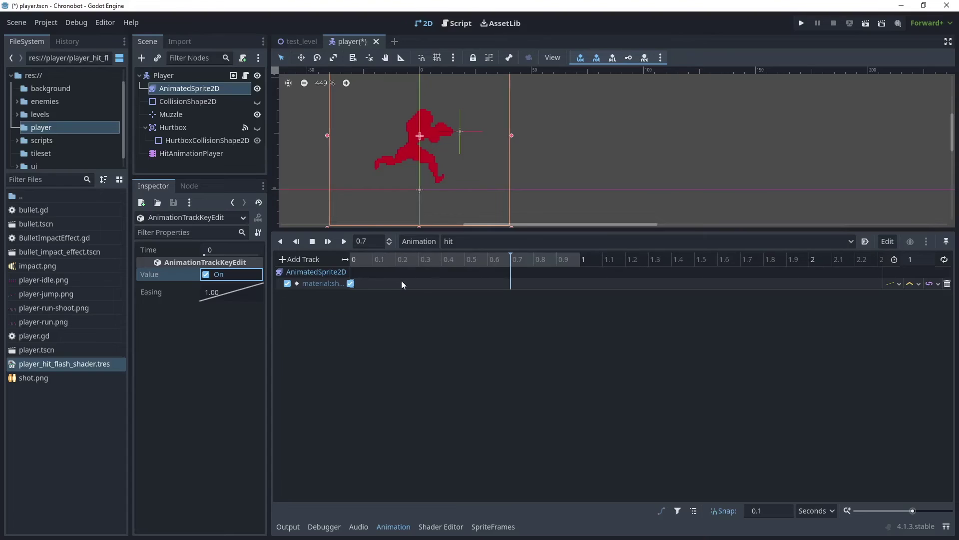
{"action": "left_click", "coordinate": [448, 260]}
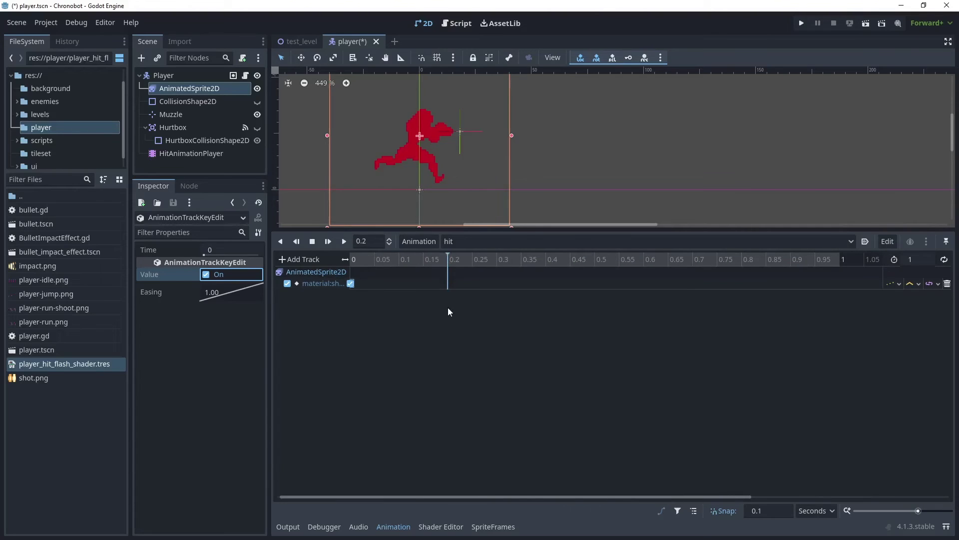
{"action": "right_click", "coordinate": [449, 282]}
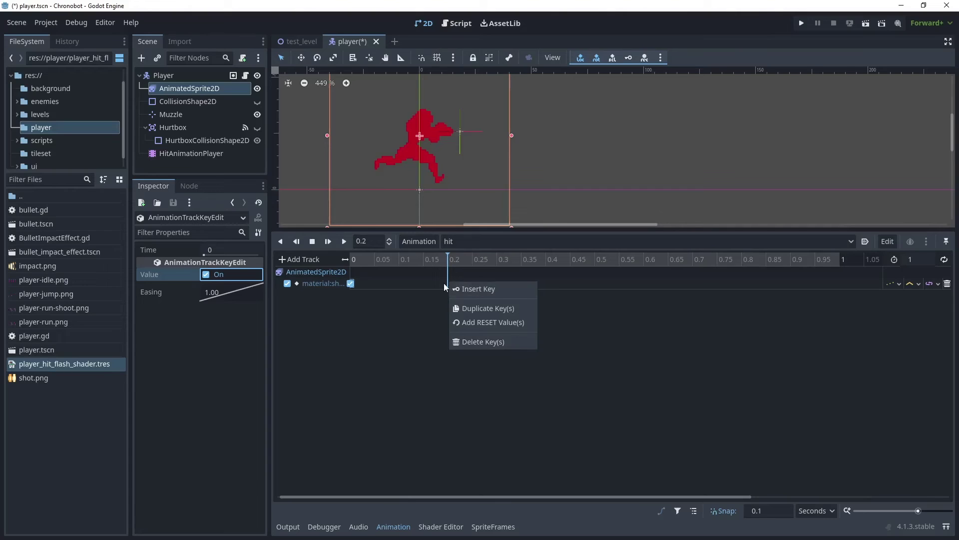
{"action": "left_click", "coordinate": [443, 278]}
{"action": "right_click", "coordinate": [447, 282]}
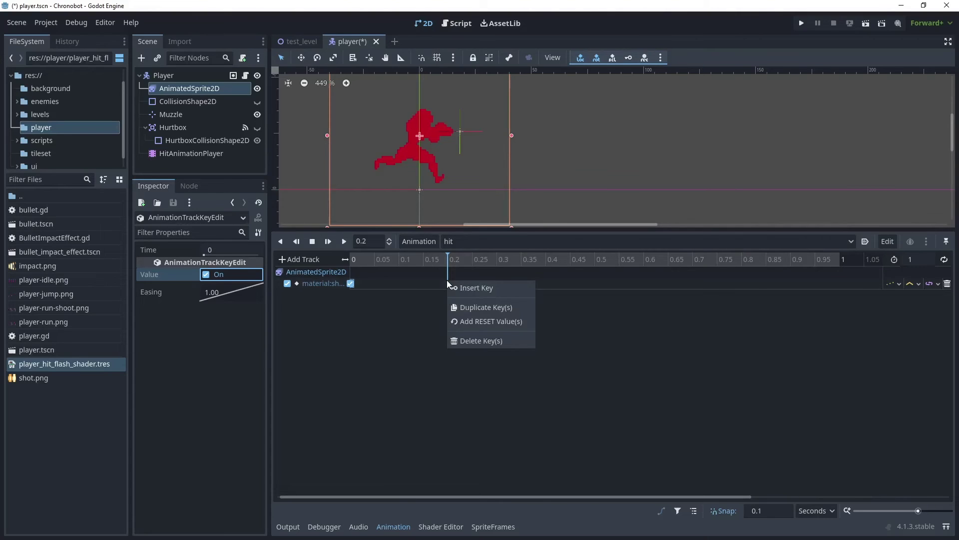
{"action": "left_click", "coordinate": [469, 289]}
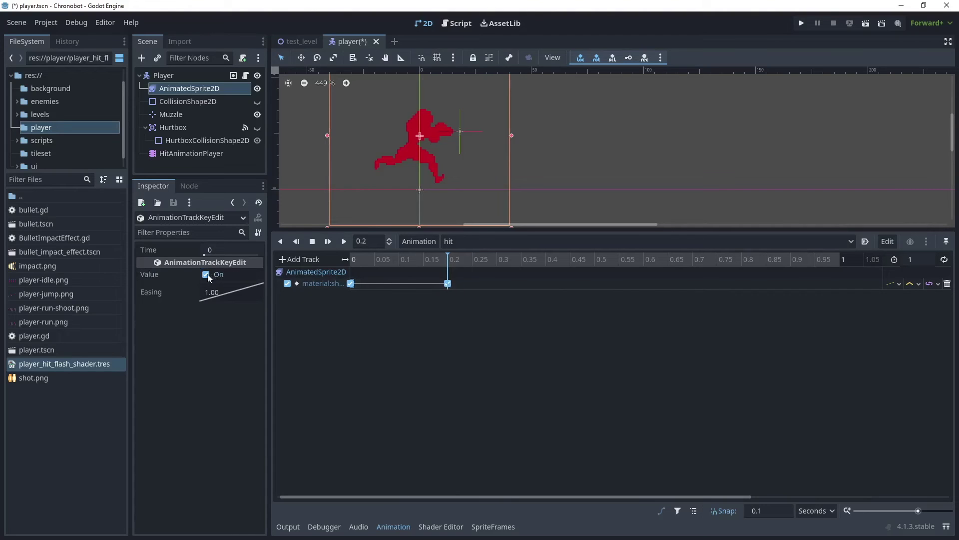
{"action": "left_click", "coordinate": [205, 275]}
{"action": "left_click", "coordinate": [447, 284]}
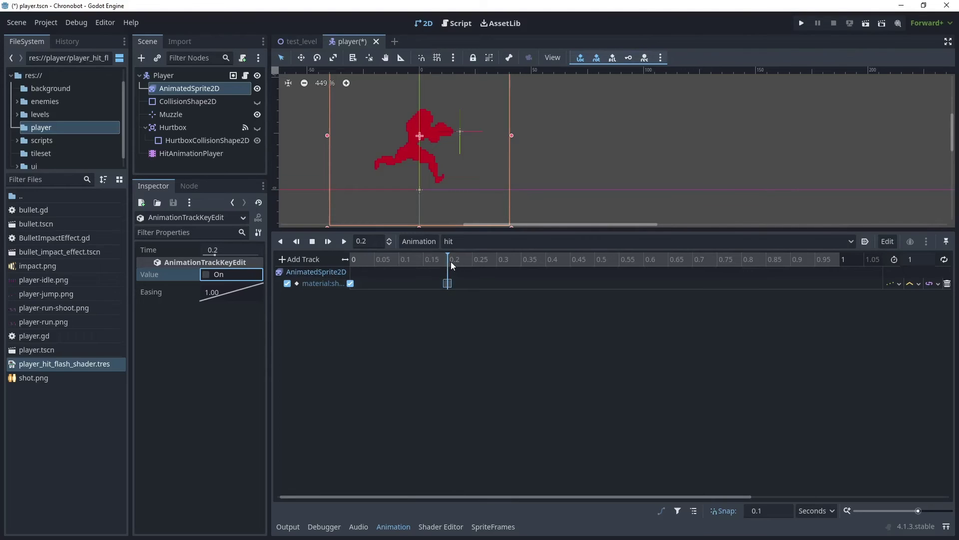
Step: Set the length of the hit animation to 0.2 seconds
{"action": "left_click", "coordinate": [916, 259]}
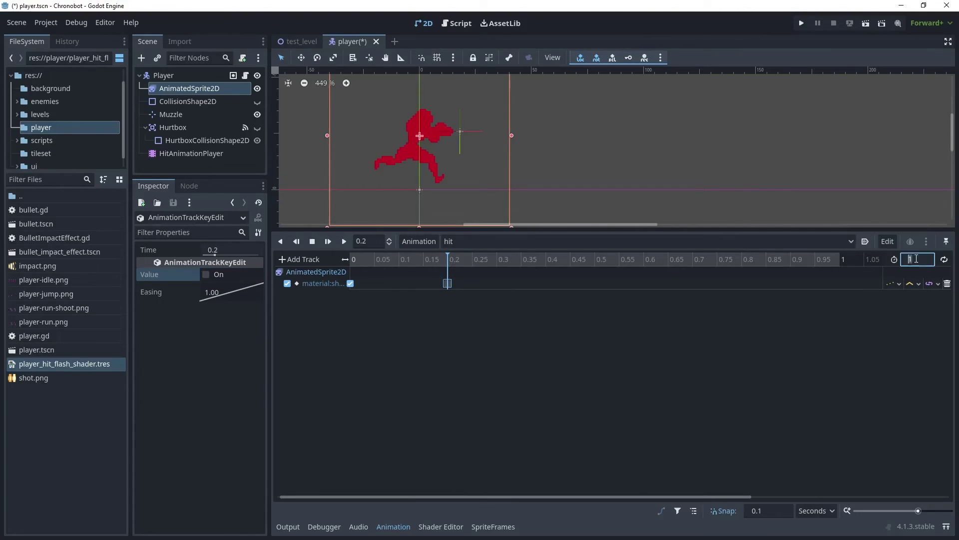
{"action": "left_click", "coordinate": [918, 257]}
{"action": "type", "text": "0.2"}
{"action": "key", "text": "Return"}
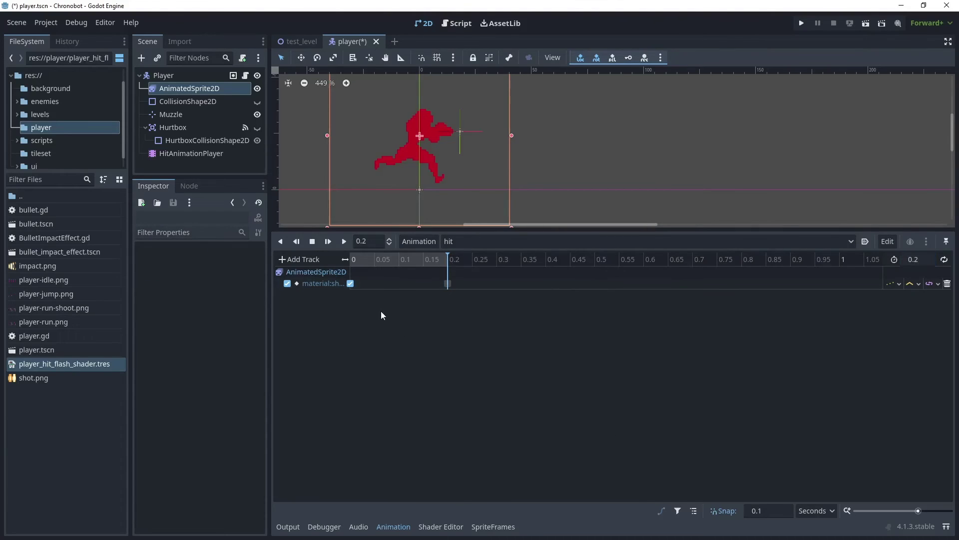
Step: Play the hit animation several times to check the flash on the sprite
{"action": "left_click", "coordinate": [344, 241]}
{"action": "left_click", "coordinate": [344, 242]}
{"action": "left_click", "coordinate": [343, 242]}
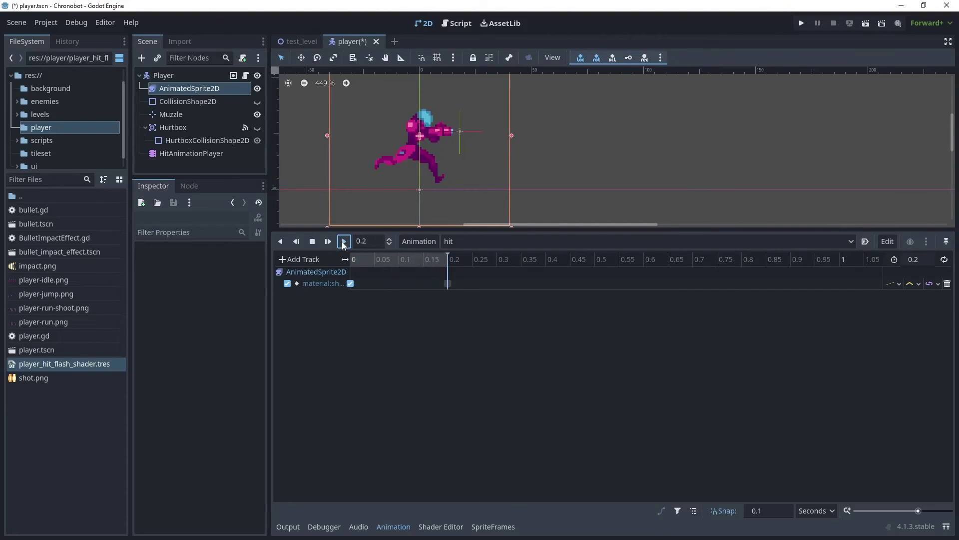
{"action": "left_click", "coordinate": [344, 242]}
{"action": "left_click", "coordinate": [343, 242]}
{"action": "left_click", "coordinate": [343, 242]}
{"action": "left_click", "coordinate": [344, 242]}
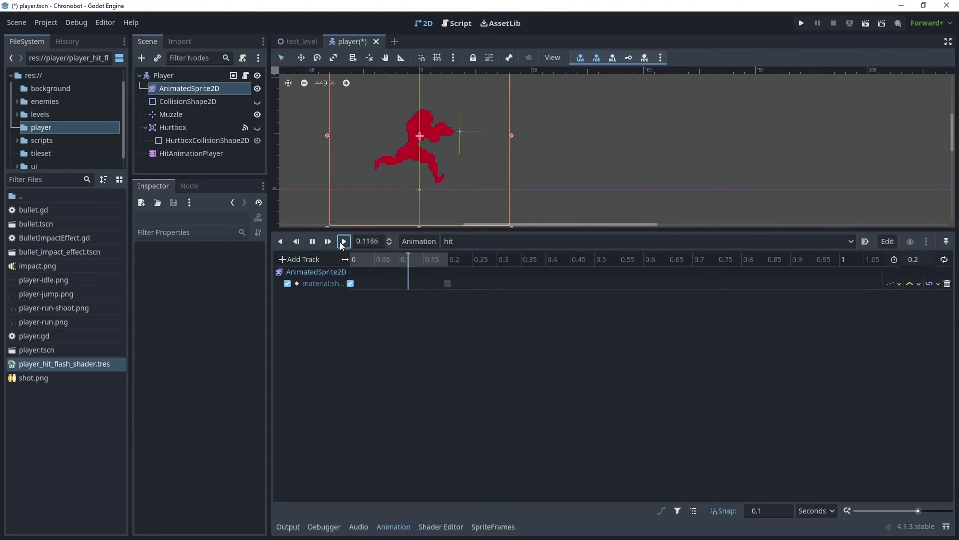
{"action": "left_click", "coordinate": [344, 242]}
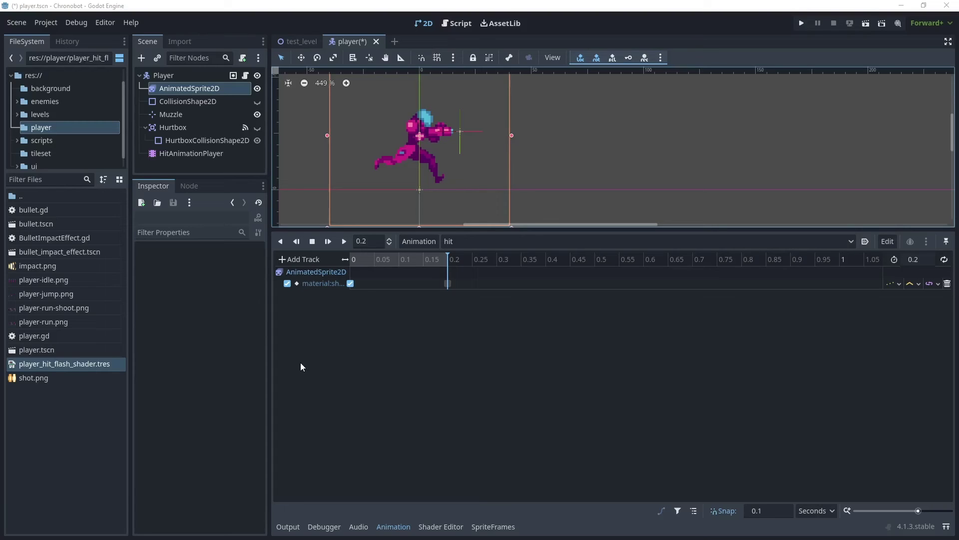
{"action": "left_click", "coordinate": [245, 76]}
{"action": "left_click_drag", "start_coordinate": [448, 234], "coordinate": [448, 406]}
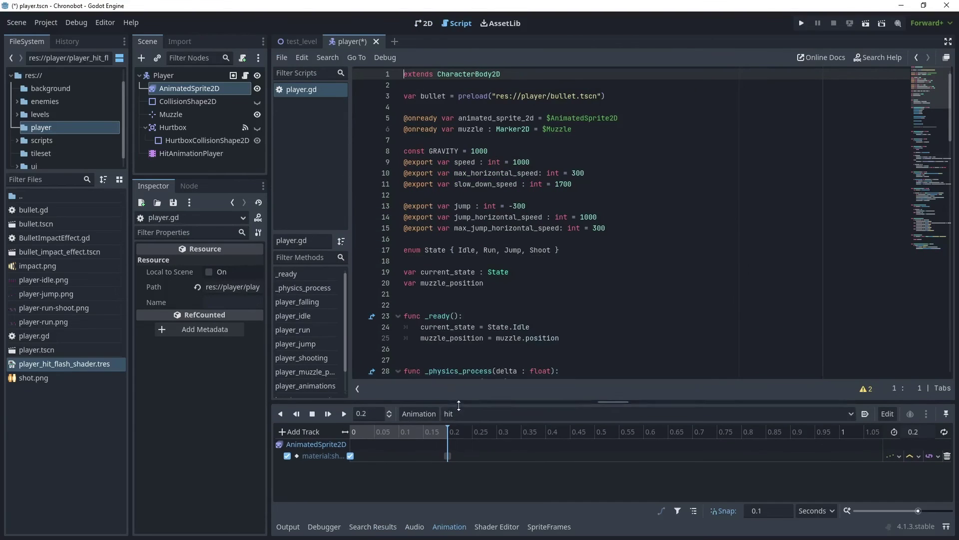
{"action": "scroll", "coordinate": [551, 225], "scroll_direction": "down", "scroll_amount": 9}
{"action": "scroll", "coordinate": [552, 224], "scroll_direction": "down", "scroll_amount": 20}
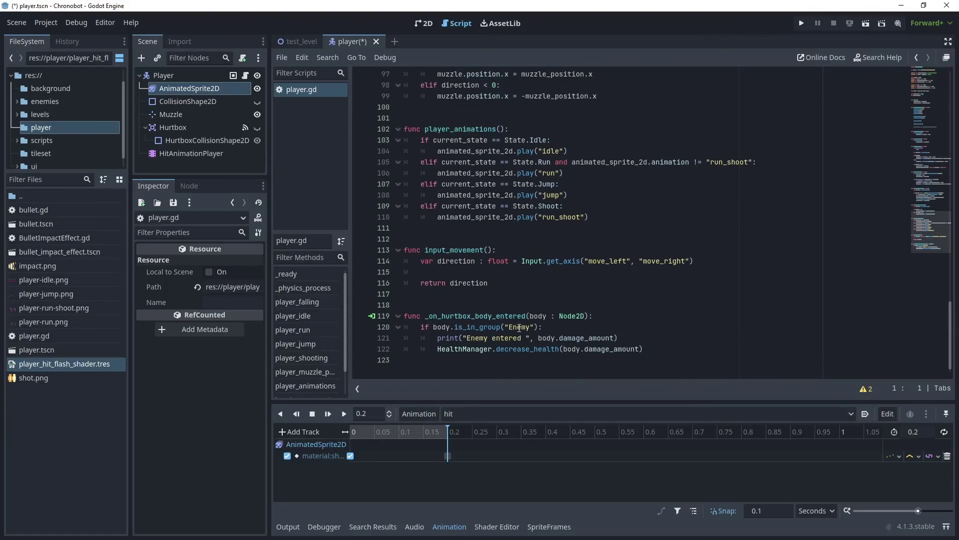
{"action": "left_click", "coordinate": [620, 338]}
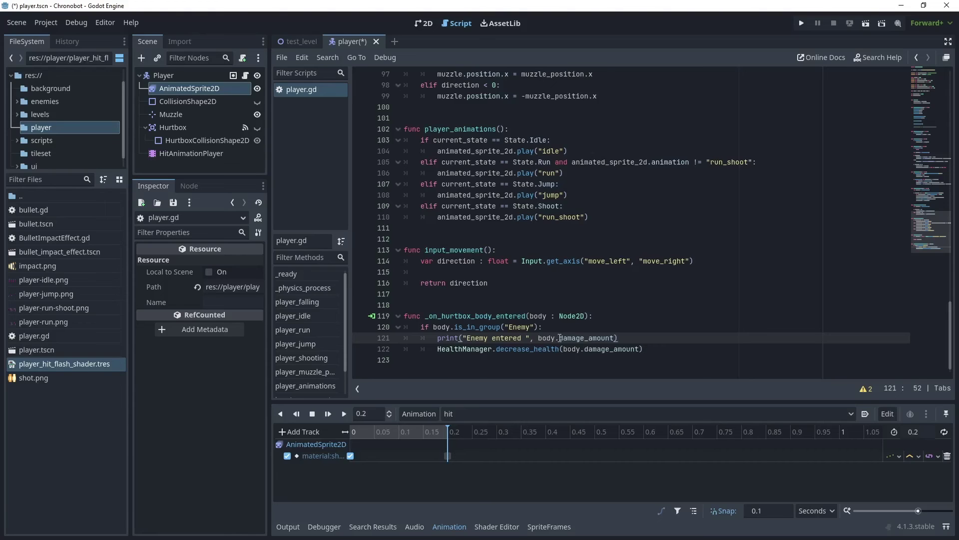
{"action": "scroll", "coordinate": [565, 304], "scroll_direction": "up", "scroll_amount": 20}
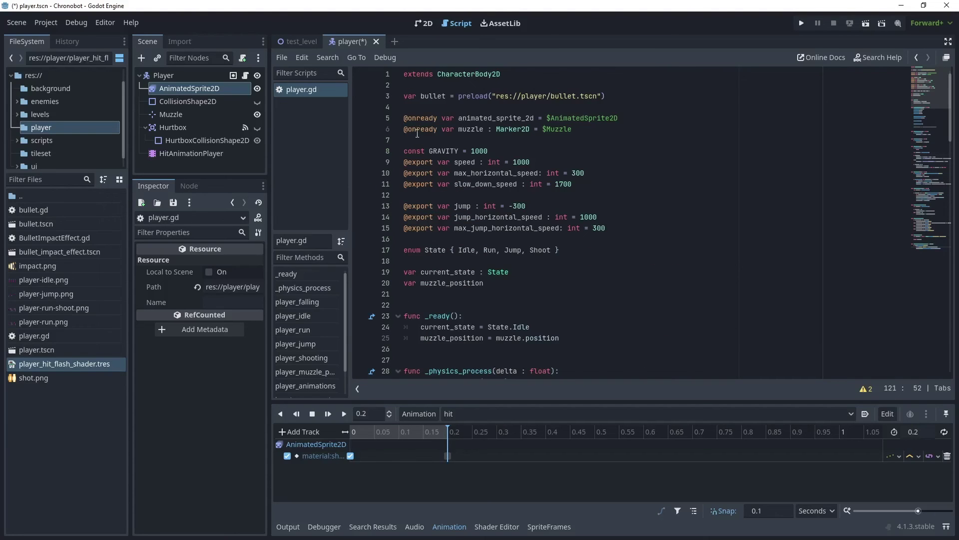
{"action": "left_click", "coordinate": [201, 155]}
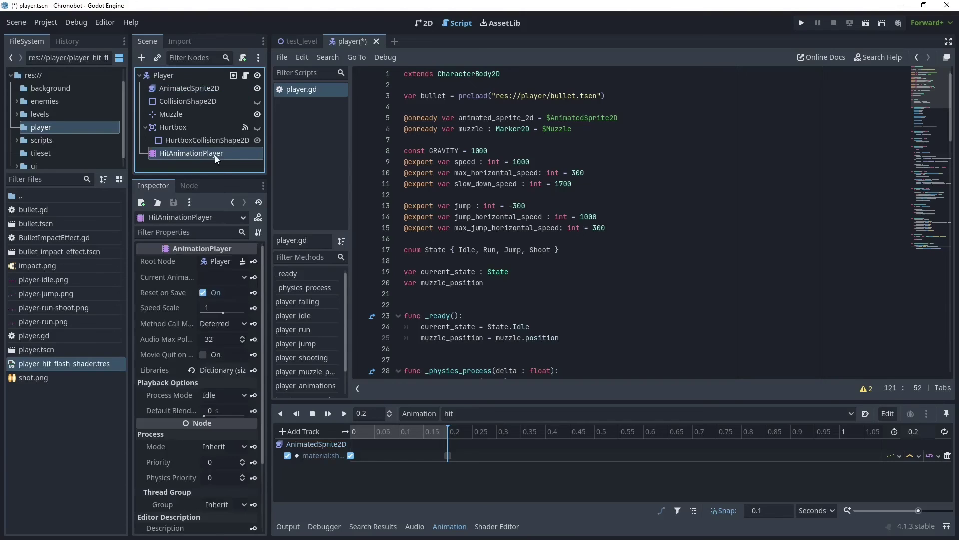
{"action": "left_click", "coordinate": [202, 153], "text": "ctrl"}
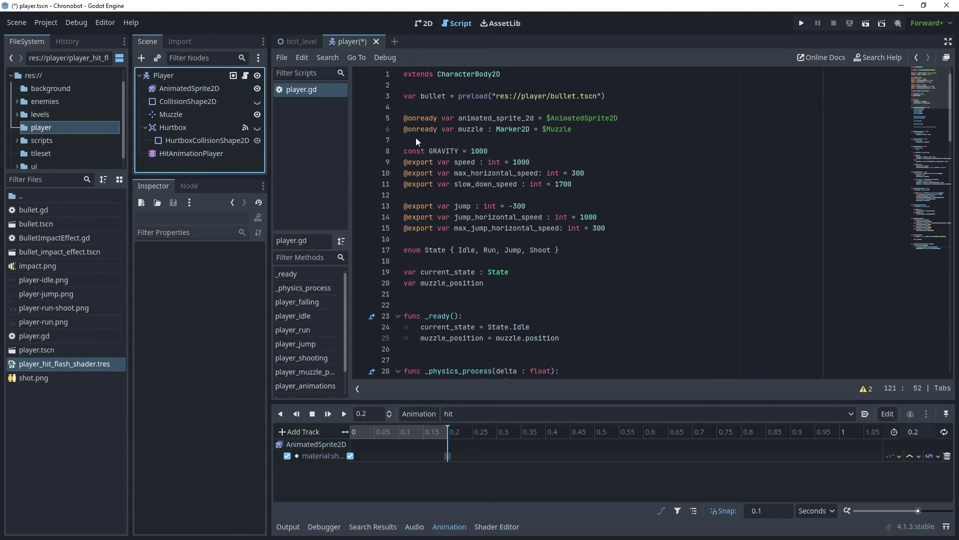
{"action": "left_click_drag", "start_coordinate": [217, 153], "coordinate": [503, 134], "text": "ctrl"}
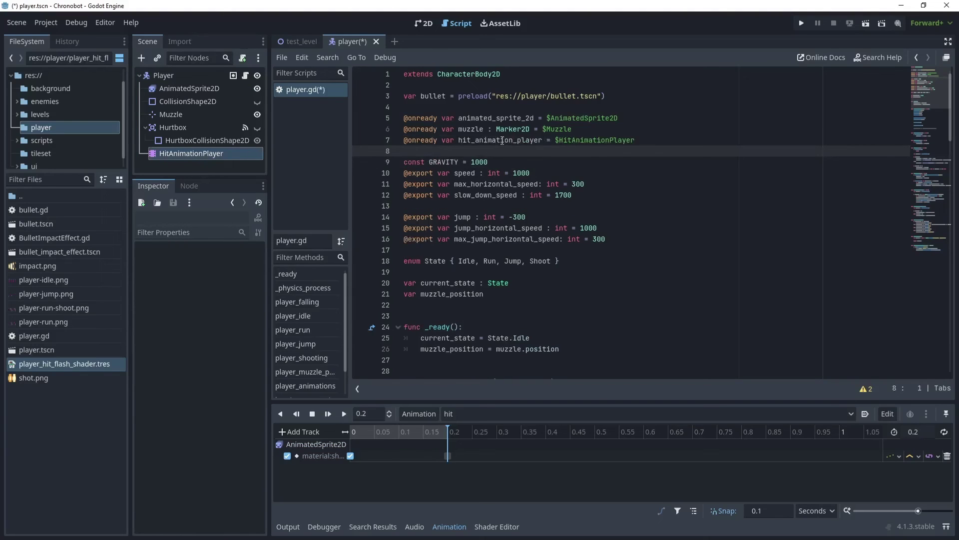
Step: Insert hit_animation_player.play("hit") after the print line in _on_hurtbox_body_entered and save the script
{"action": "double_click", "coordinate": [502, 141]}
{"action": "key", "text": "ctrl+c"}
{"action": "scroll", "coordinate": [550, 173], "scroll_direction": "down", "scroll_amount": 20}
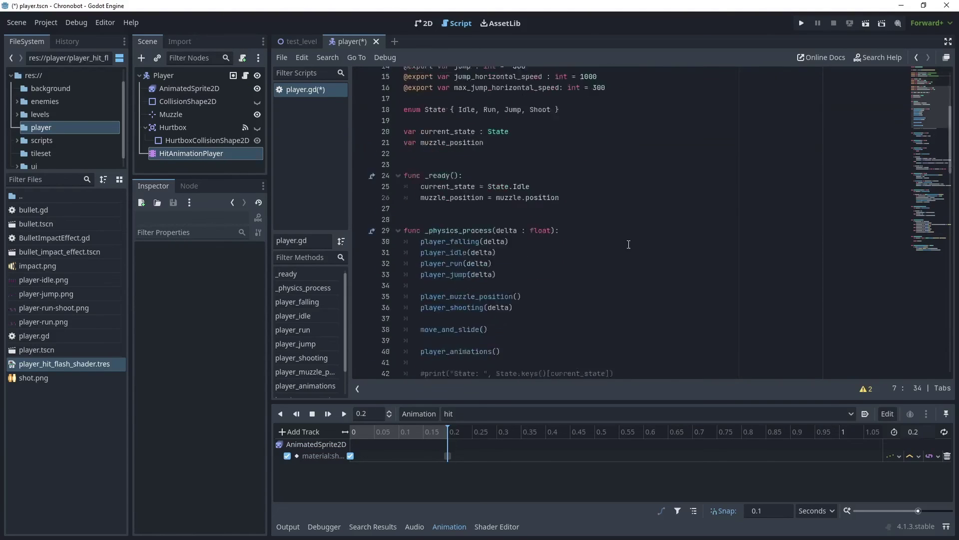
{"action": "left_click", "coordinate": [645, 340]}
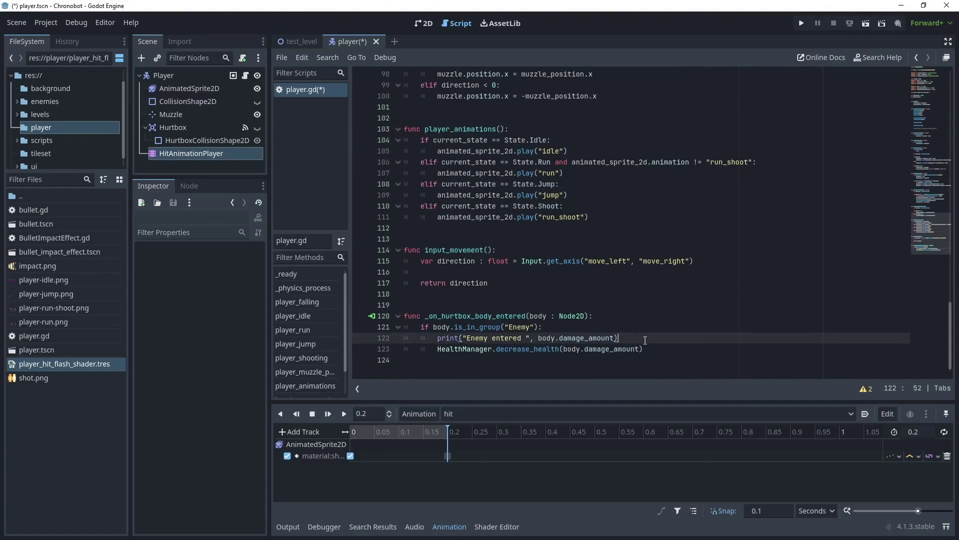
{"action": "key", "text": "Return"}
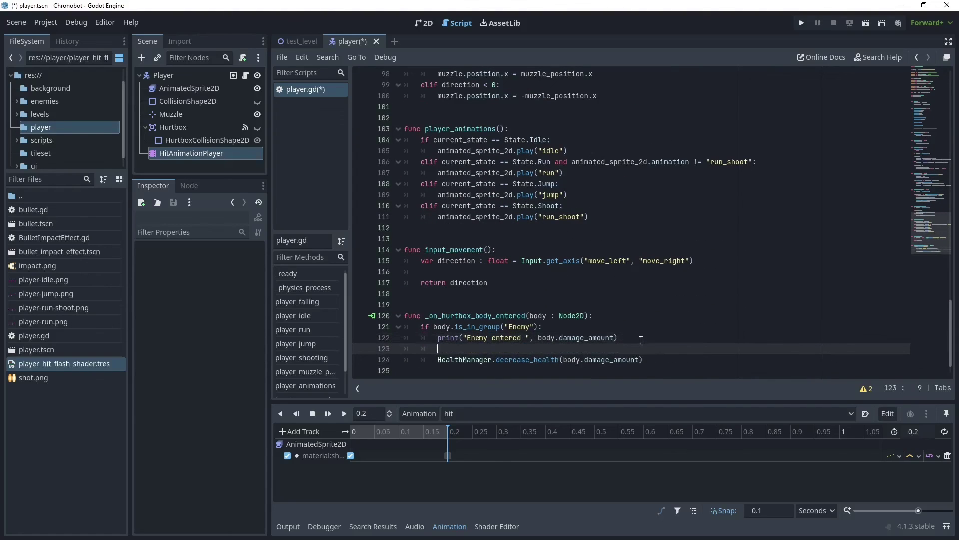
{"action": "key", "text": "ctrl+v"}
{"action": "type", "text": ".play("}
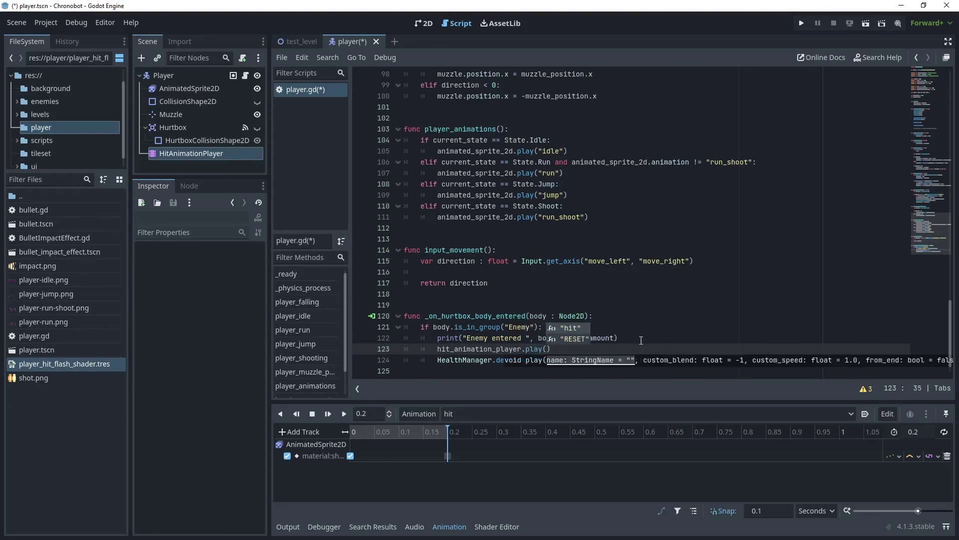
{"action": "key", "text": "Return"}
{"action": "key", "text": "ctrl+s"}
{"action": "left_click", "coordinate": [631, 228]}
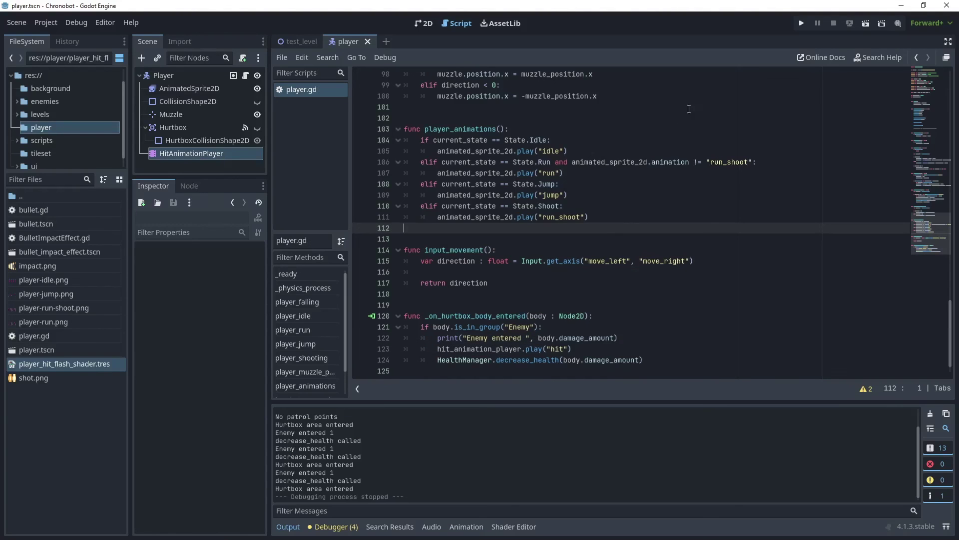
Step: Run the project and move the player into the enemy and back to test the hit flash
{"action": "left_click", "coordinate": [801, 23]}
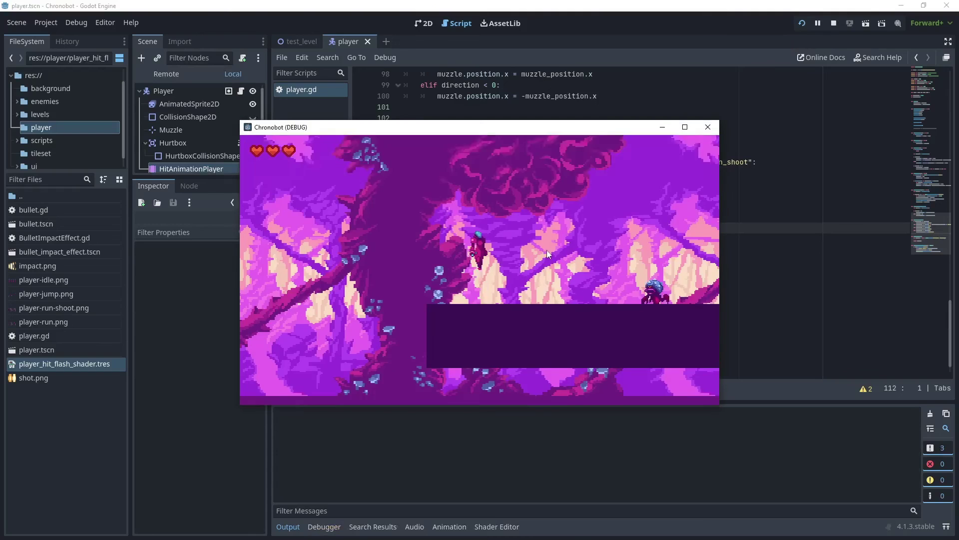
{"action": "key", "text": "Right"}
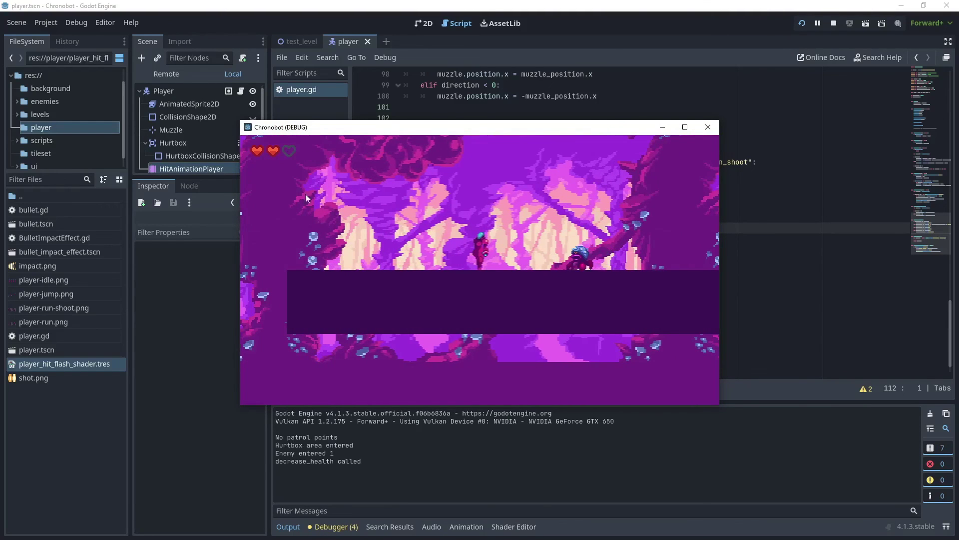
{"action": "key", "text": "Right"}
{"action": "key", "text": "Left"}
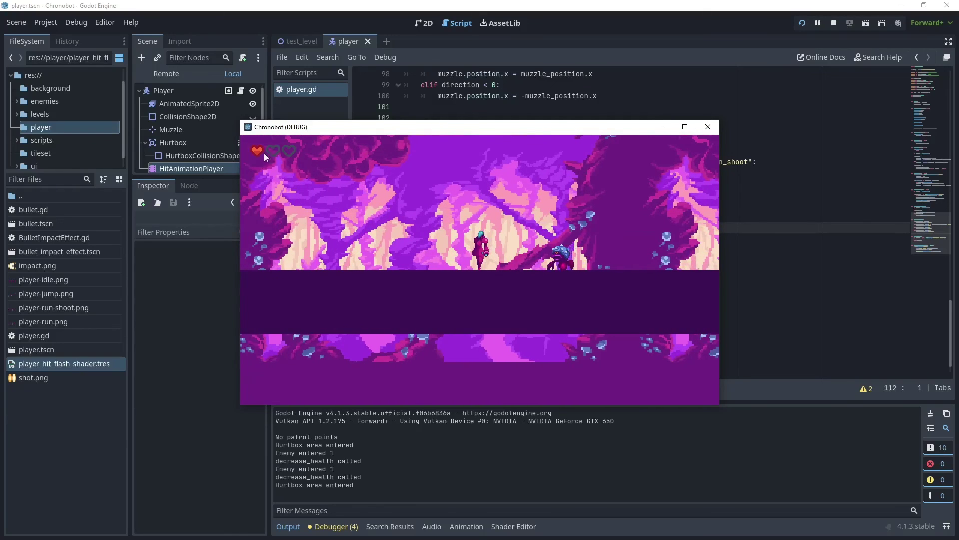
{"action": "key", "text": "Left"}
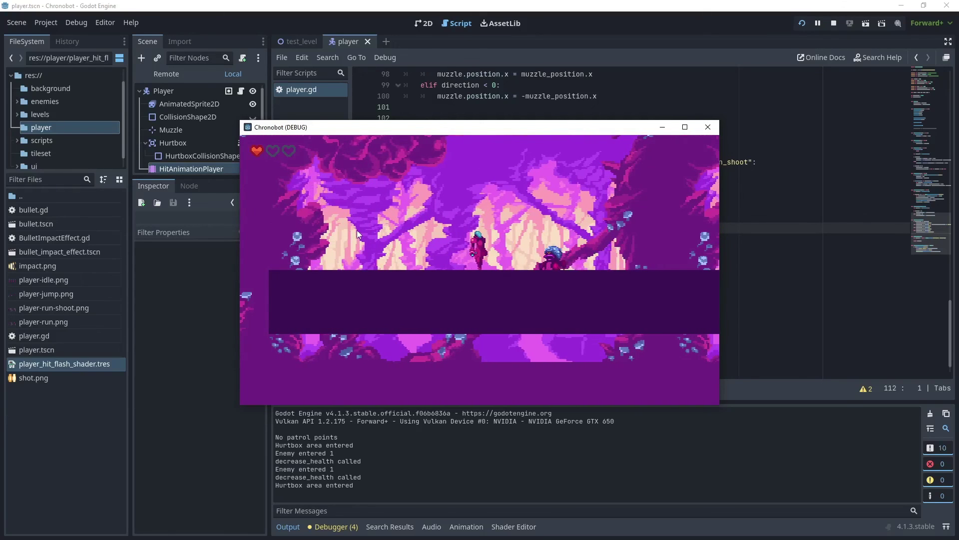